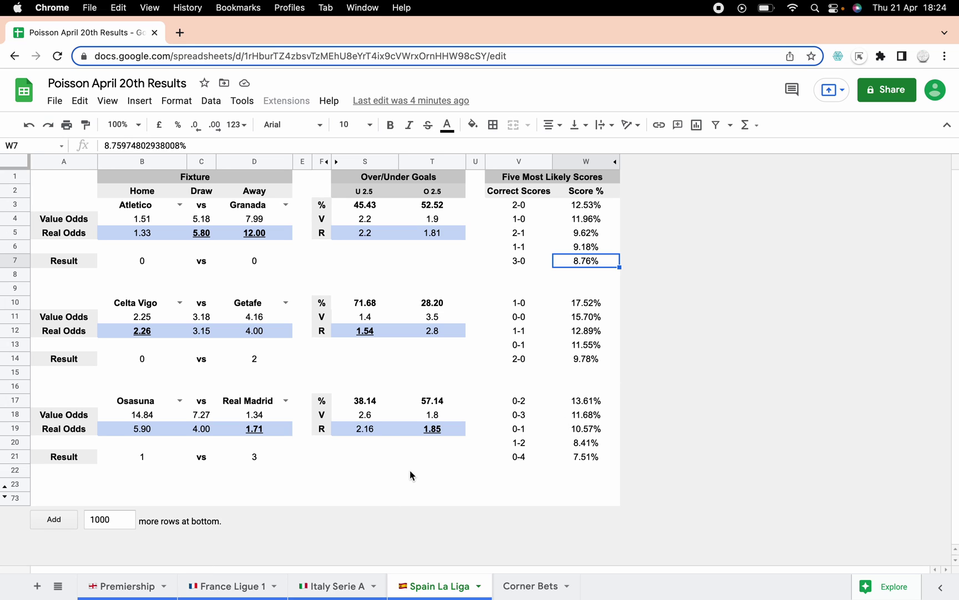
- Open the Premiership sheet and review the real home, away and under 2.5 odds for Newcastle vs Crystal Palace
{"action": "left_click", "coordinate": [140, 589]}
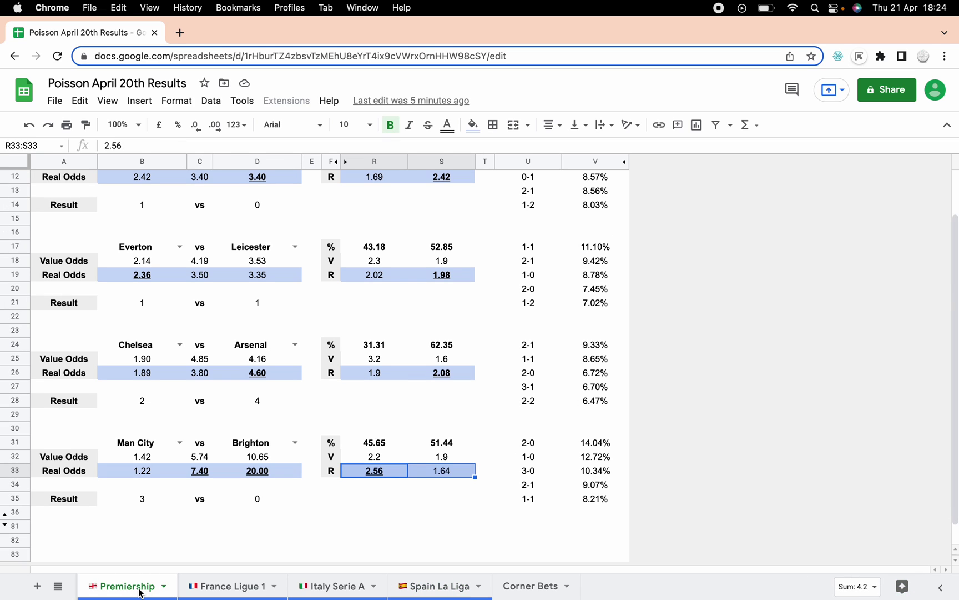
{"action": "scroll", "coordinate": [206, 461], "scroll_direction": "up", "scroll_amount": 3}
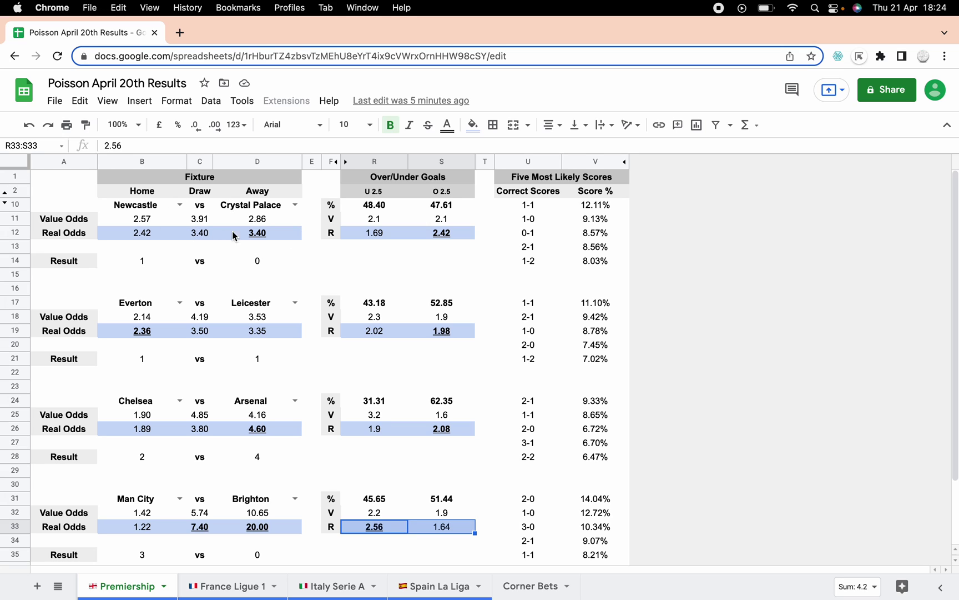
{"action": "left_click", "coordinate": [257, 237]}
{"action": "left_click", "coordinate": [160, 233]}
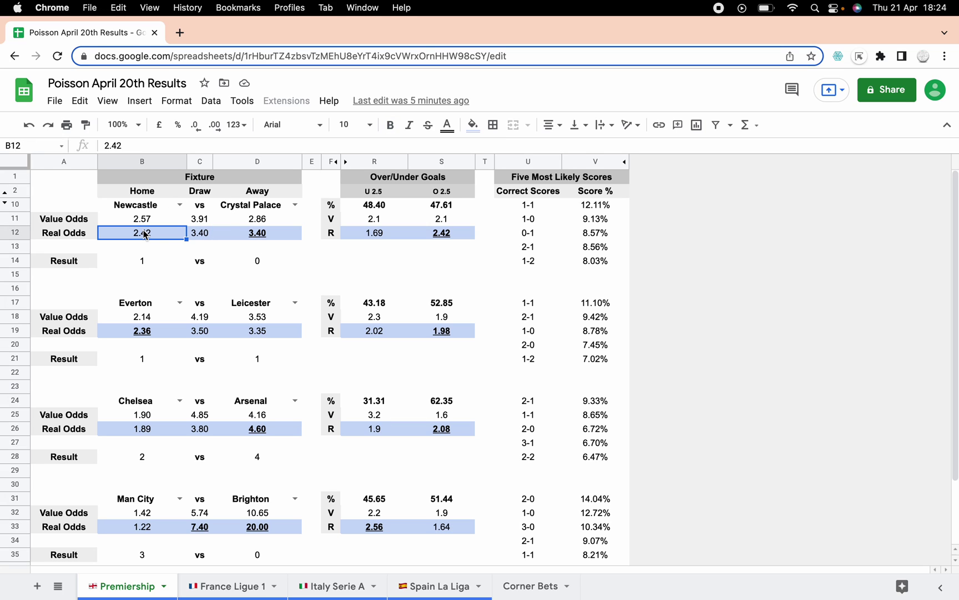
{"action": "left_click", "coordinate": [379, 235]}
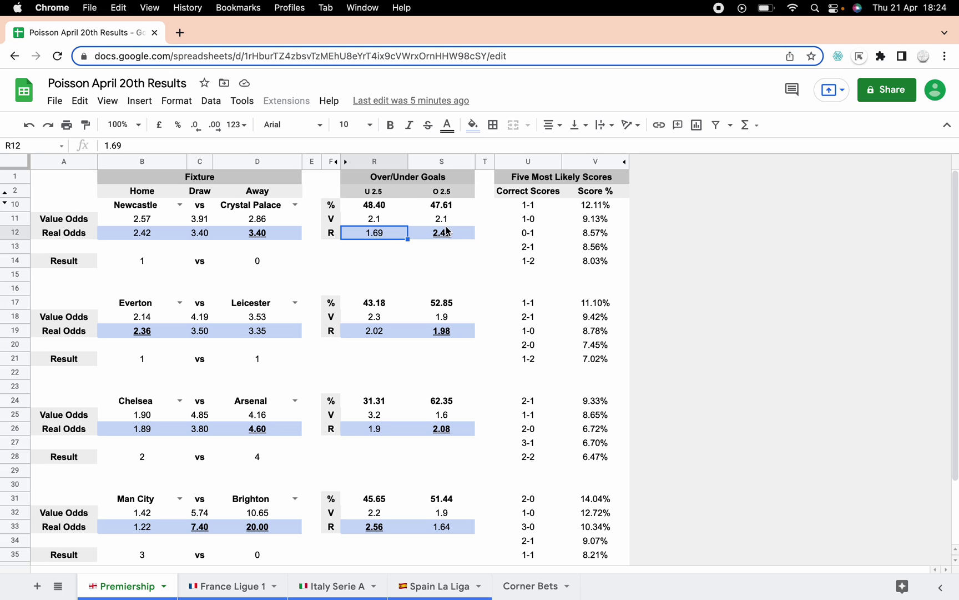
- Examine the under and over 2.5 goals percentages, value odds and real odds for Newcastle vs Crystal Palace
{"action": "left_click", "coordinate": [381, 208]}
{"action": "key", "text": "Right"}
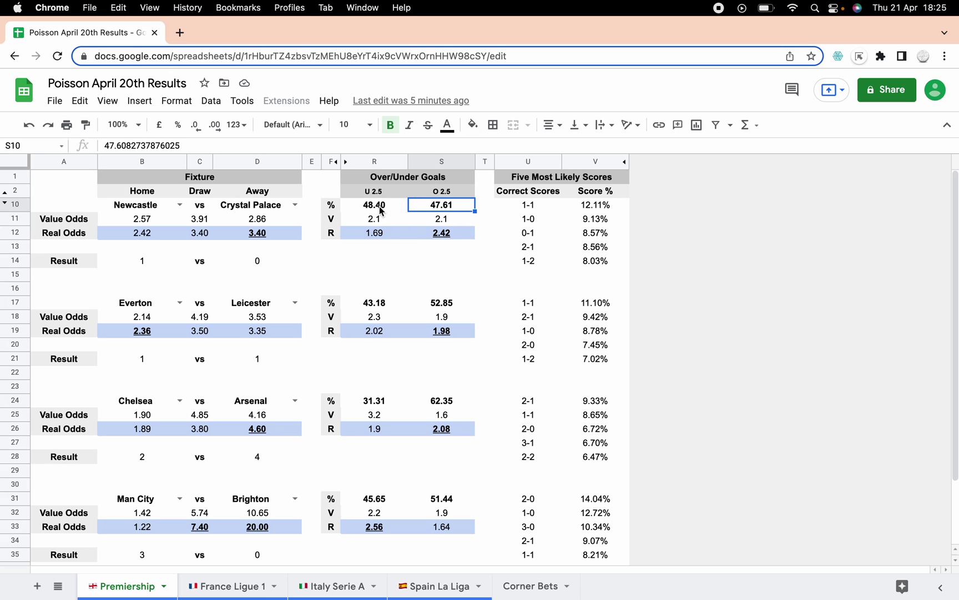
{"action": "left_click", "coordinate": [356, 223]}
{"action": "left_click", "coordinate": [436, 221]}
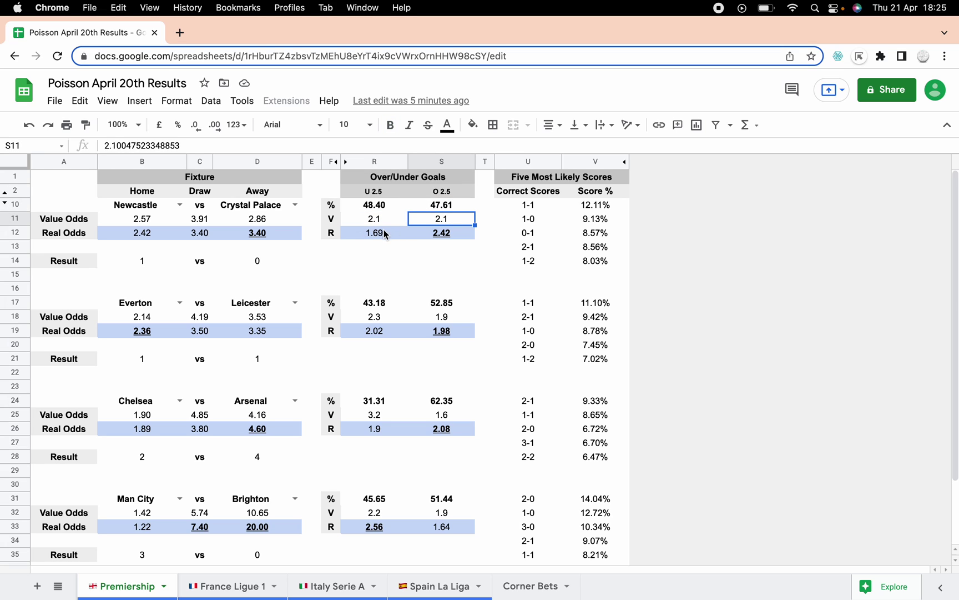
{"action": "left_click", "coordinate": [400, 232]}
{"action": "left_click_drag", "start_coordinate": [411, 233], "coordinate": [414, 232]}
{"action": "left_click", "coordinate": [430, 210]}
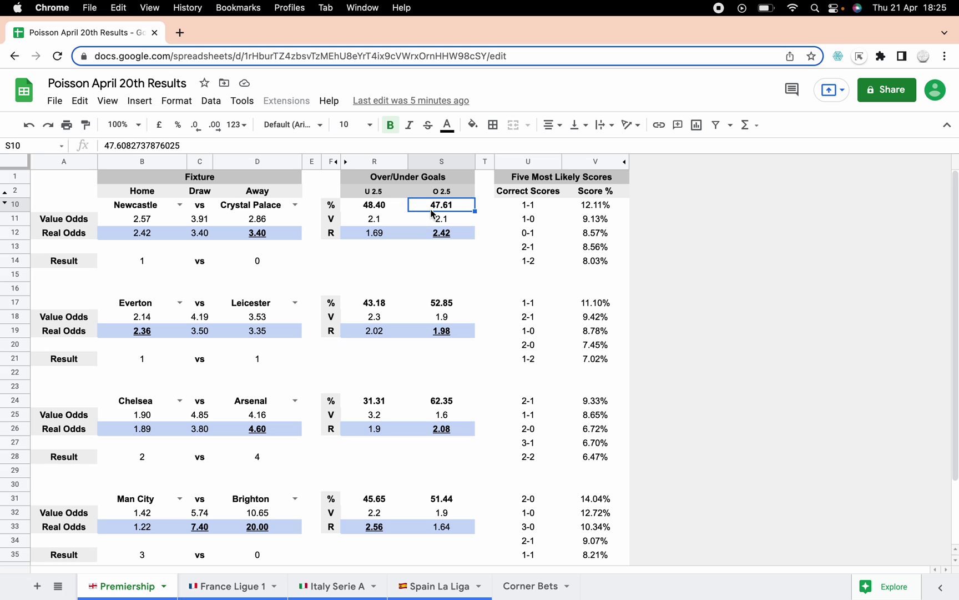
{"action": "left_click", "coordinate": [388, 205]}
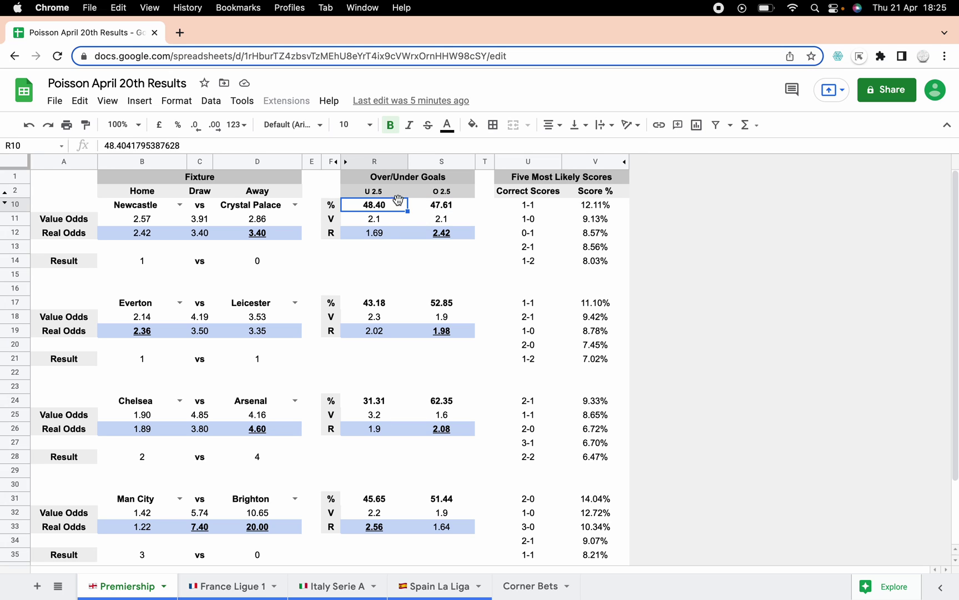
{"action": "left_click", "coordinate": [410, 190]}
{"action": "left_click_drag", "start_coordinate": [392, 204], "coordinate": [439, 204]}
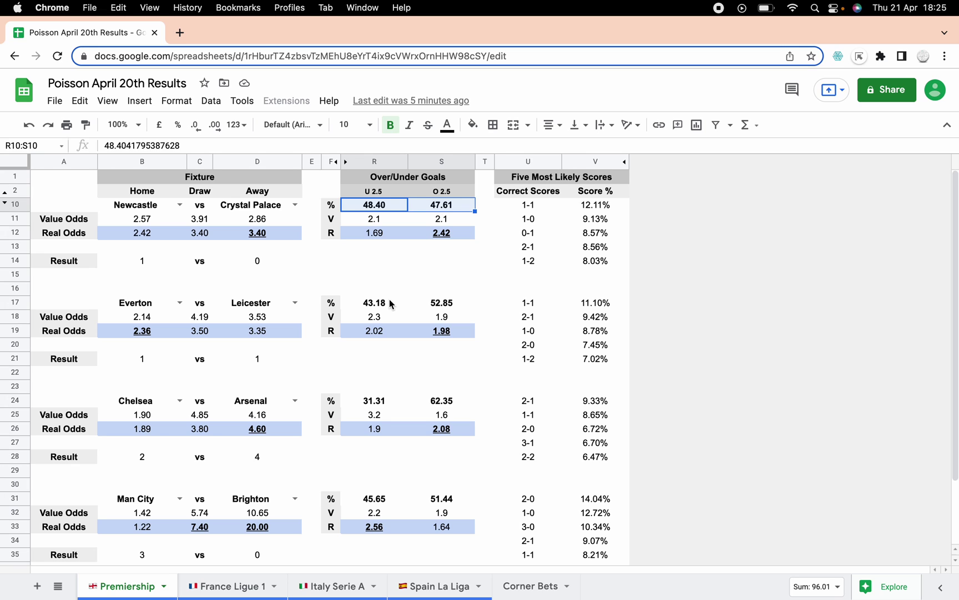
- Reveal hidden columns G to Q to inspect the strength figures and score probability grids, and undo the change
{"action": "left_click", "coordinate": [345, 161]}
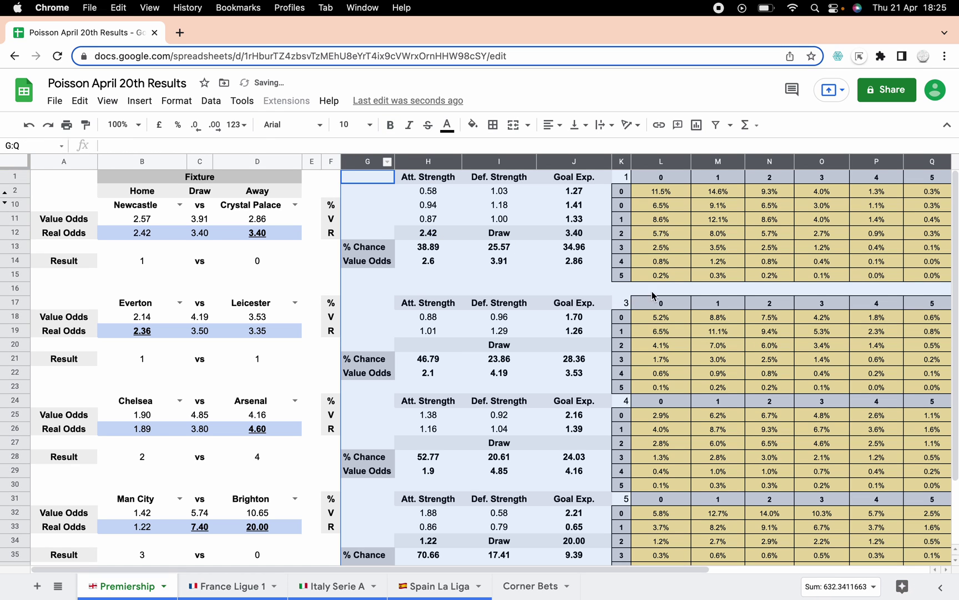
{"action": "scroll", "coordinate": [715, 240], "scroll_direction": "right", "scroll_amount": 3}
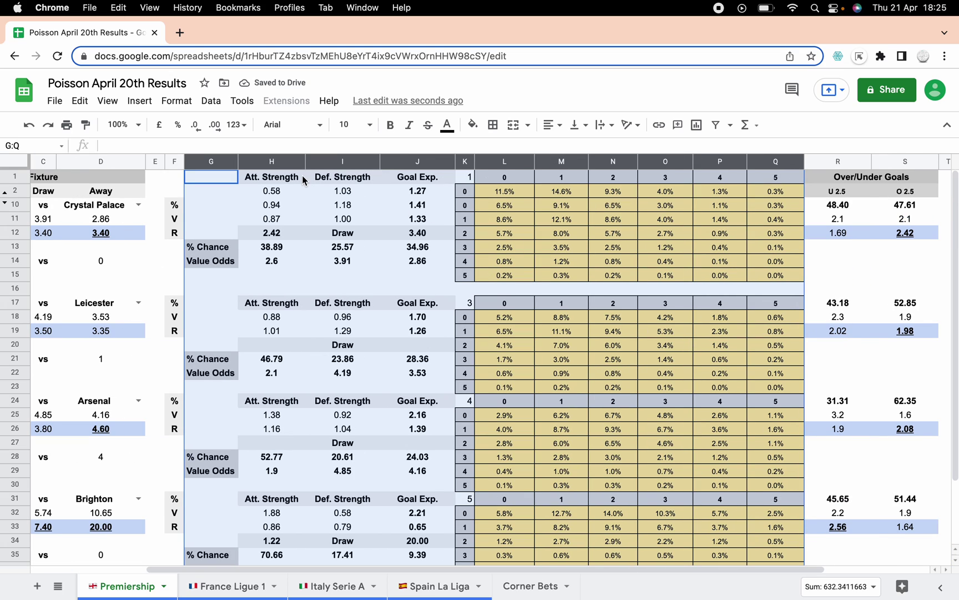
{"action": "left_click", "coordinate": [79, 100]}
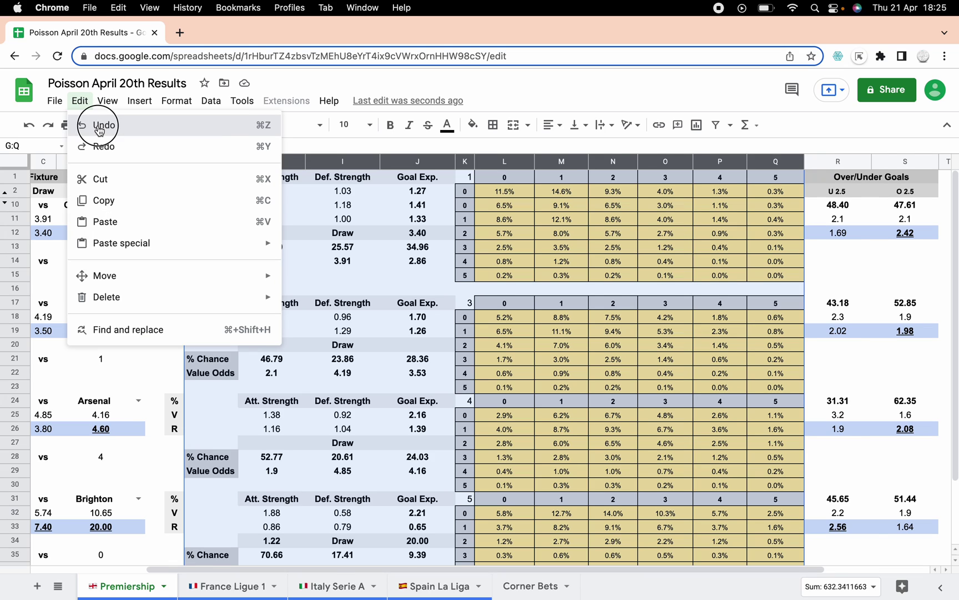
{"action": "left_click", "coordinate": [99, 130]}
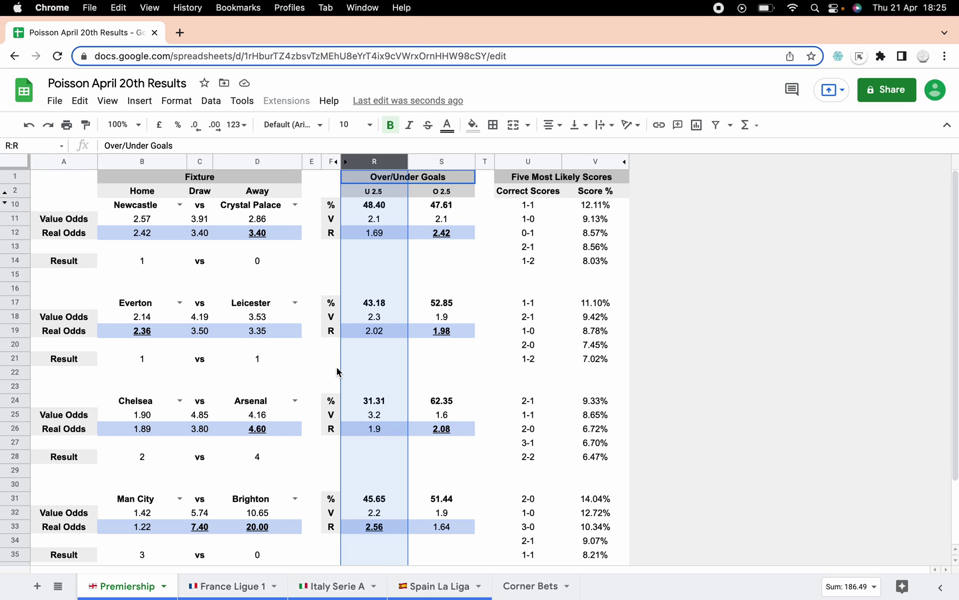
- Review Newcastle vs Crystal Palace's over 2.5 goals figures and fill its 1-0 correct score cell with the custom green
{"action": "left_click", "coordinate": [432, 210]}
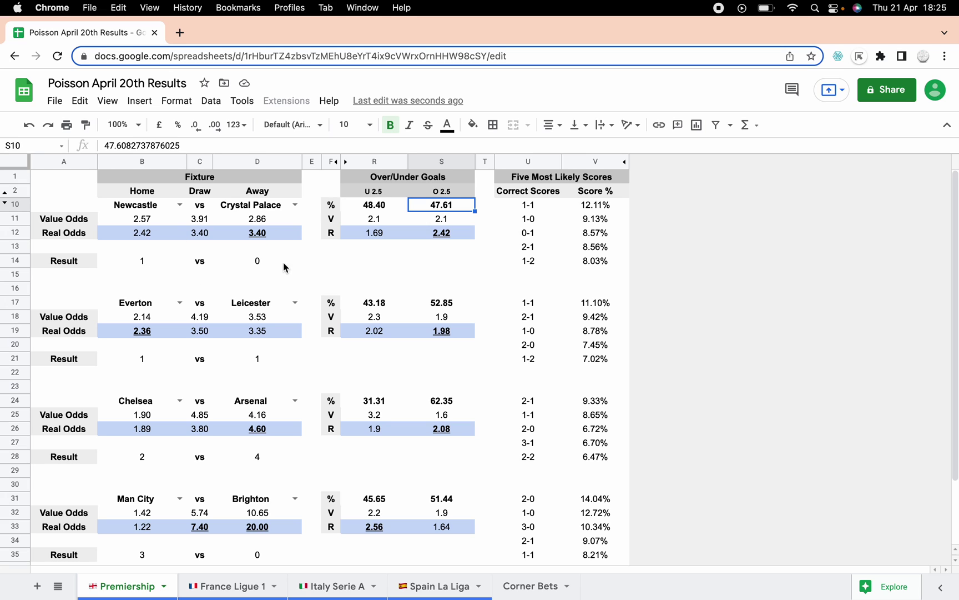
{"action": "left_click", "coordinate": [444, 235]}
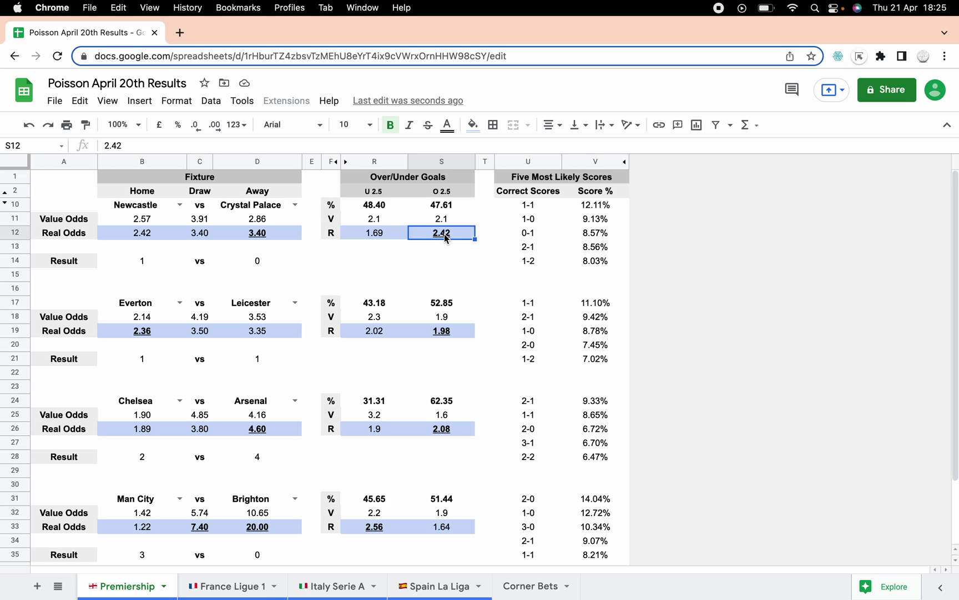
{"action": "left_click", "coordinate": [529, 220]}
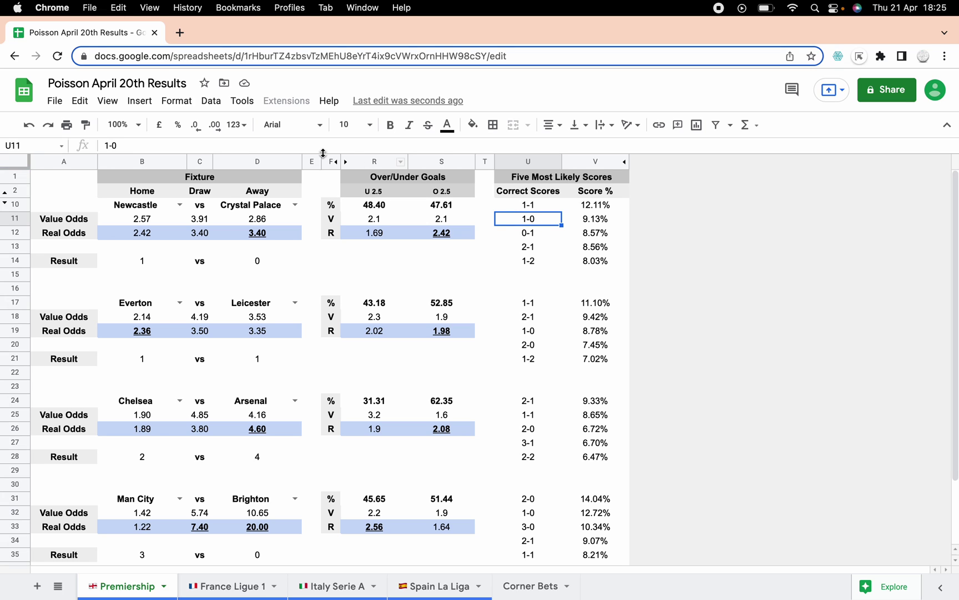
{"action": "left_click", "coordinate": [472, 124]}
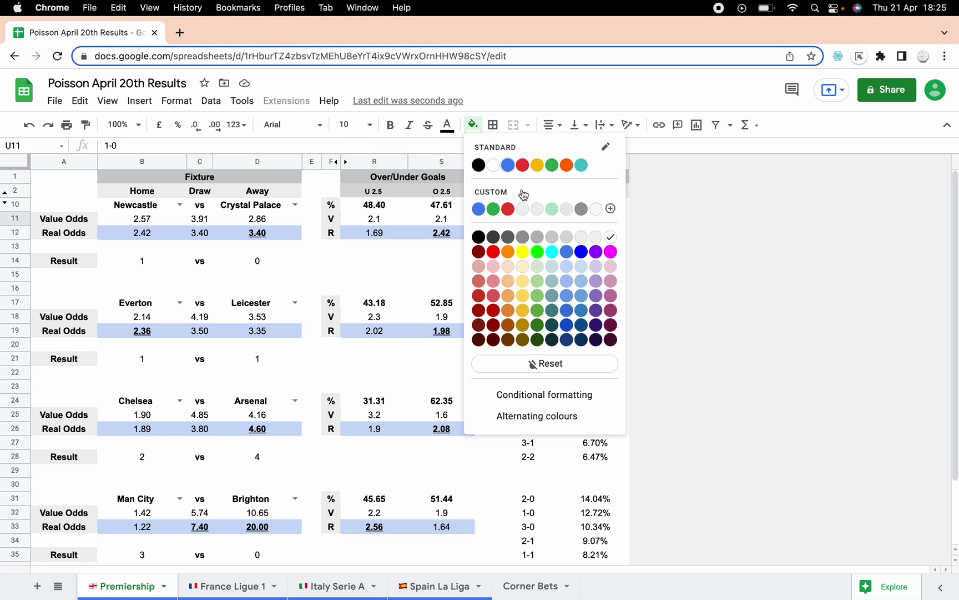
{"action": "left_click", "coordinate": [493, 208]}
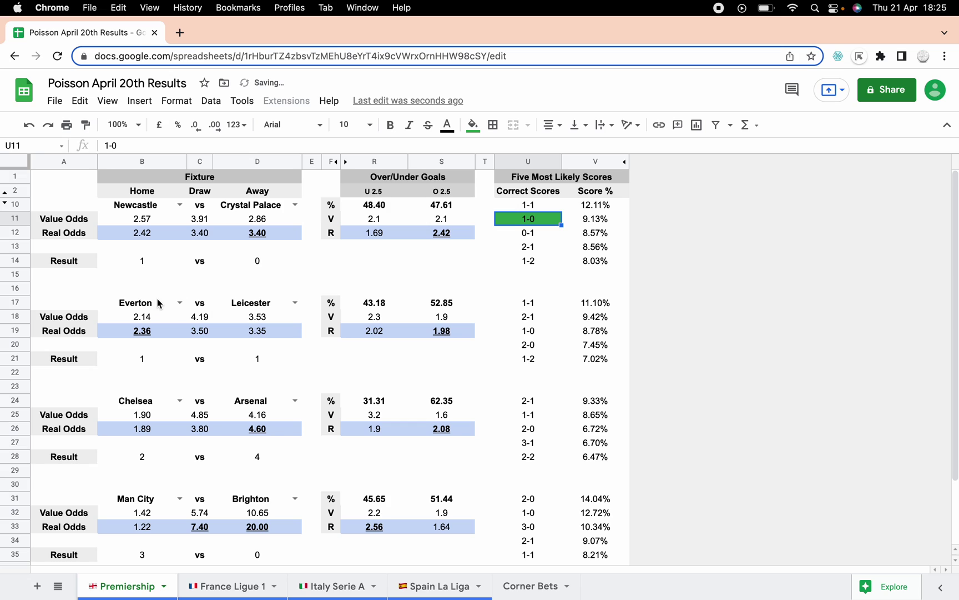
- Review Everton vs Leicester's result and real odds, and fill its 1-1 correct score cell with the custom green
{"action": "left_click", "coordinate": [143, 359]}
{"action": "left_click", "coordinate": [146, 333]}
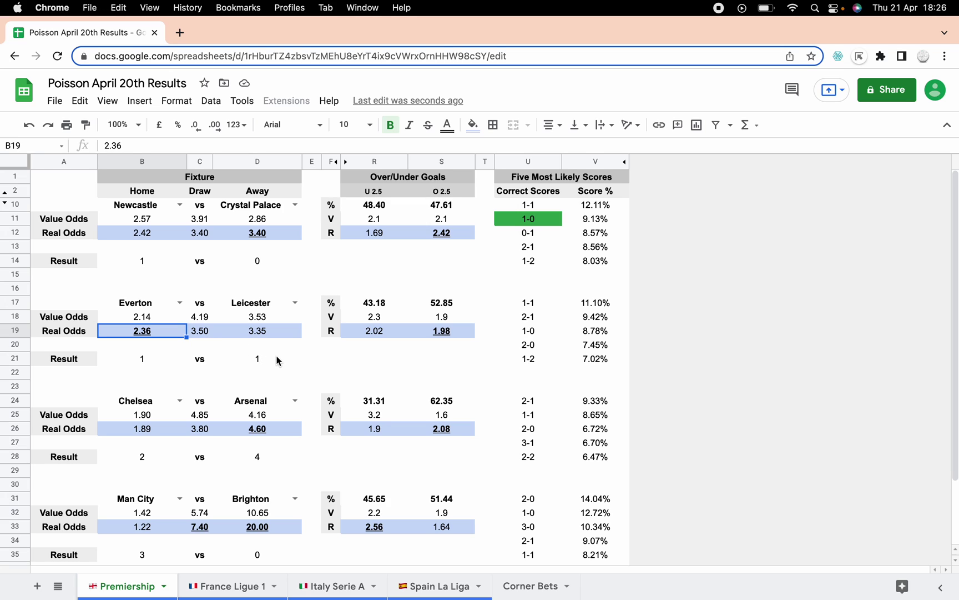
{"action": "left_click", "coordinate": [450, 331]}
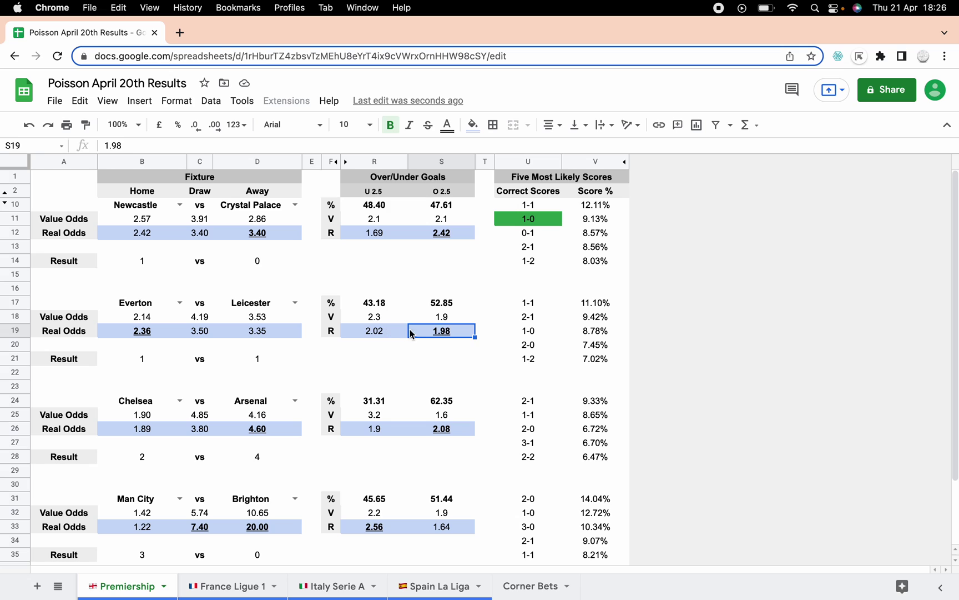
{"action": "left_click", "coordinate": [531, 305]}
{"action": "left_click", "coordinate": [473, 125]}
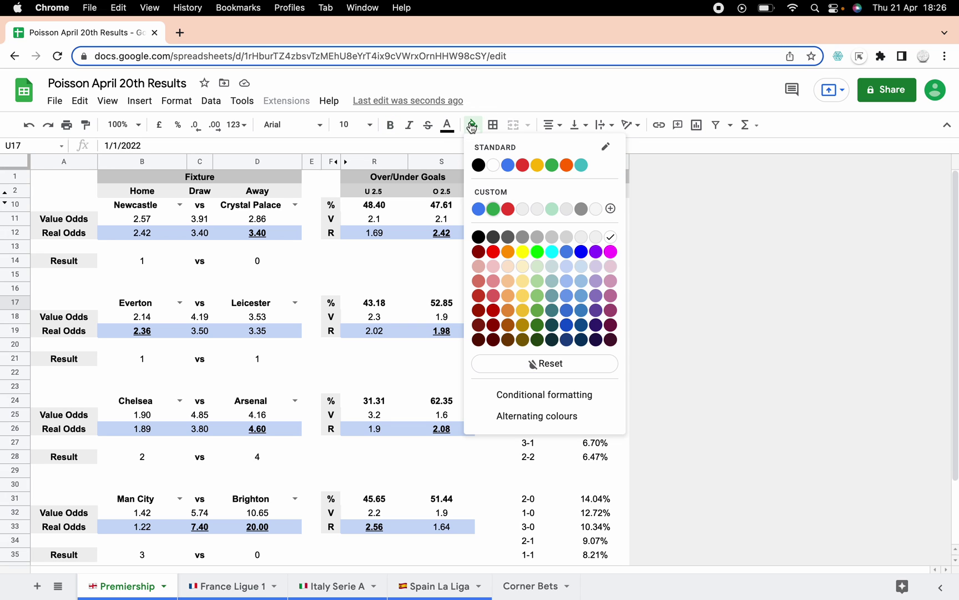
{"action": "left_click", "coordinate": [493, 209]}
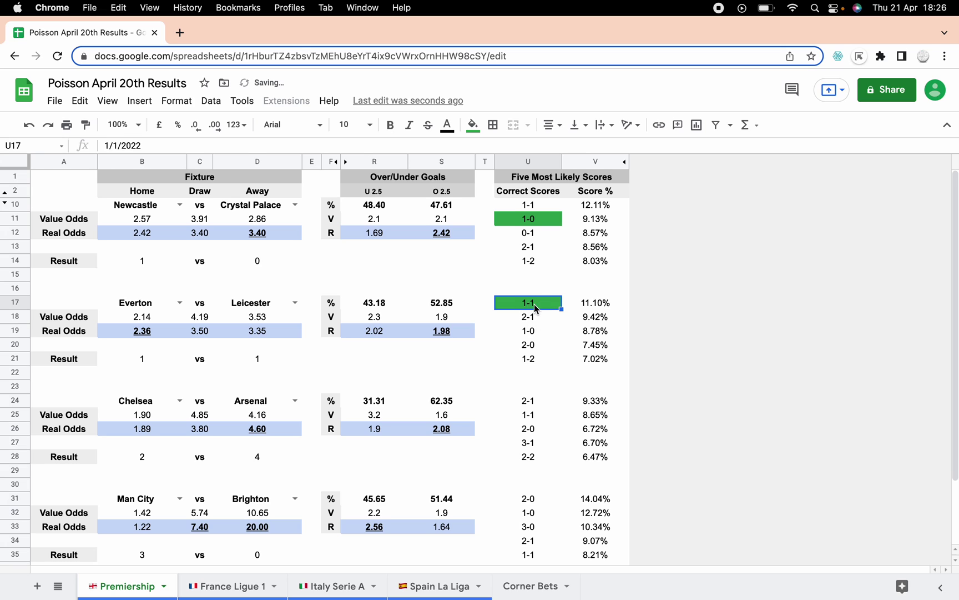
- Fill Arsenal's away real odds cell in the Chelsea vs Arsenal fixture with the custom green
{"action": "scroll", "coordinate": [413, 381], "scroll_direction": "down", "scroll_amount": 1}
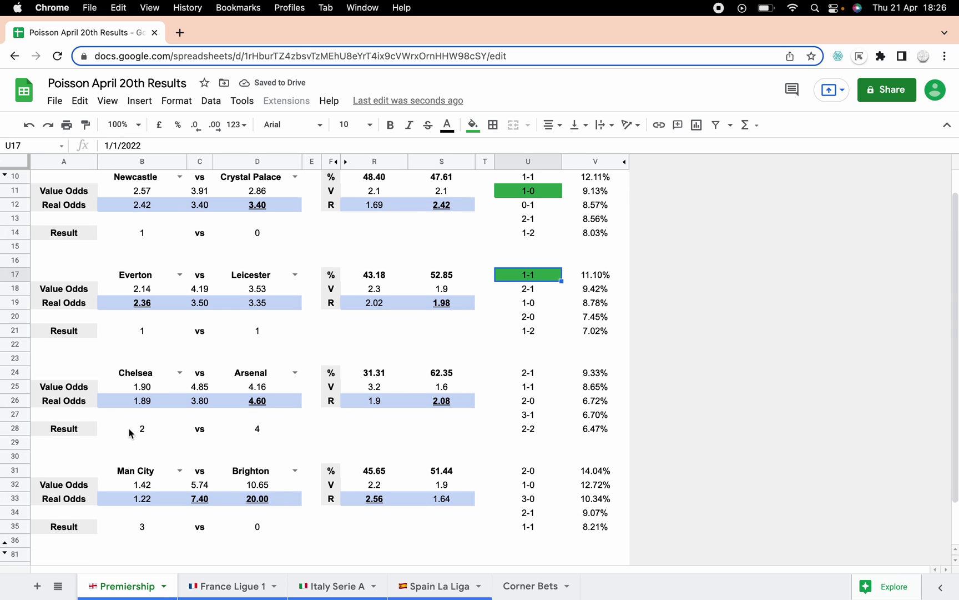
{"action": "left_click", "coordinate": [270, 402]}
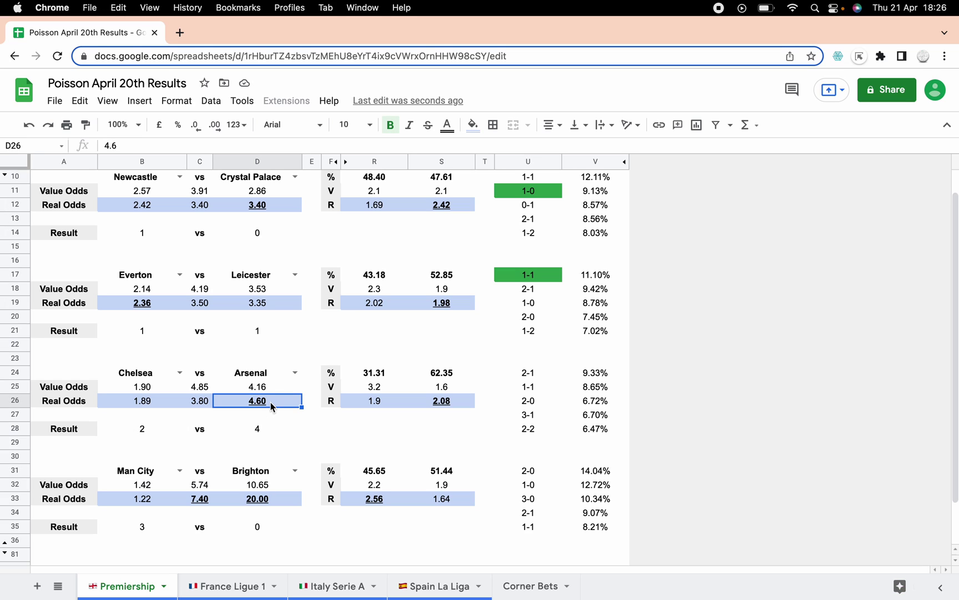
{"action": "left_click", "coordinate": [473, 124]}
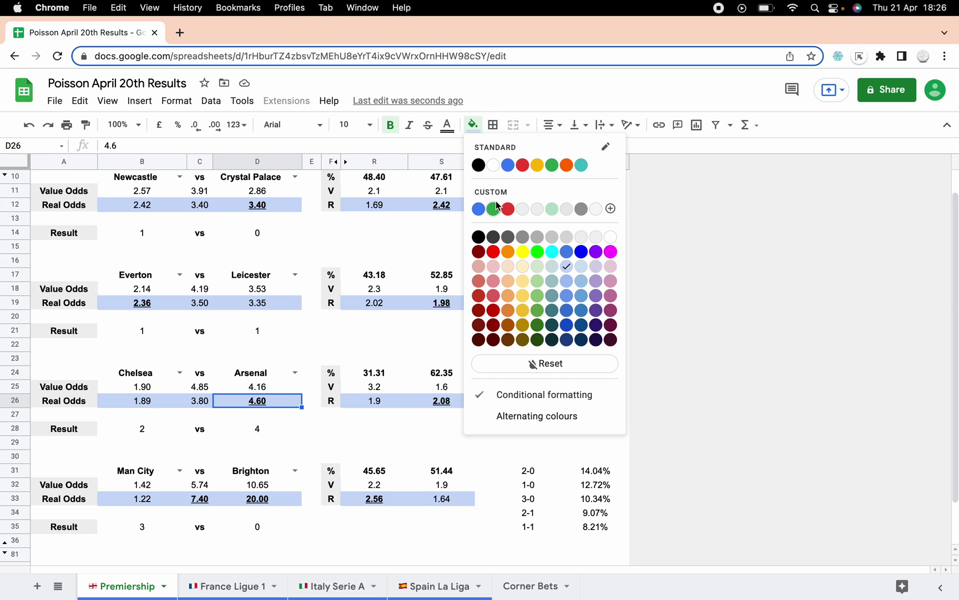
{"action": "left_click", "coordinate": [537, 253]}
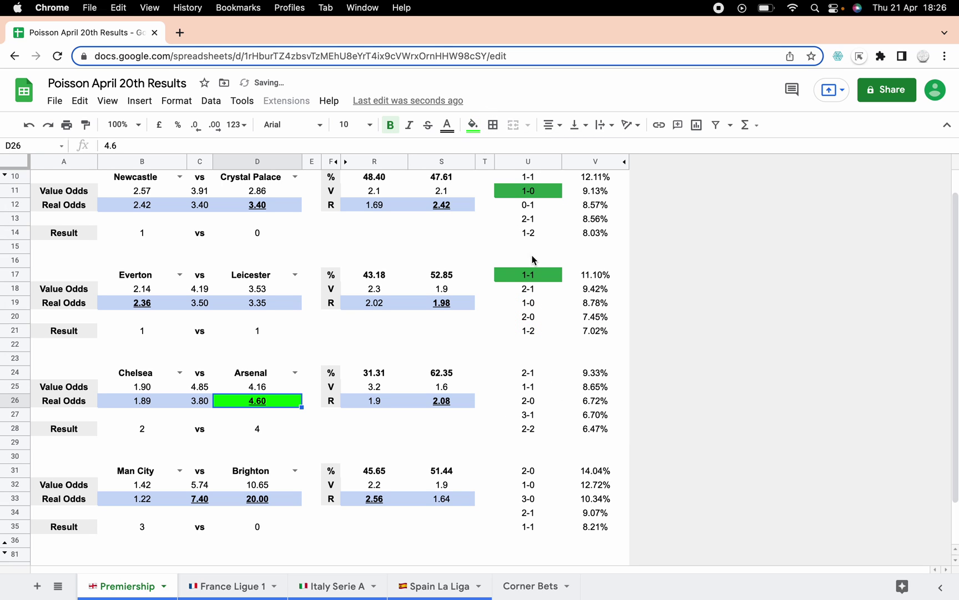
{"action": "left_click", "coordinate": [473, 125]}
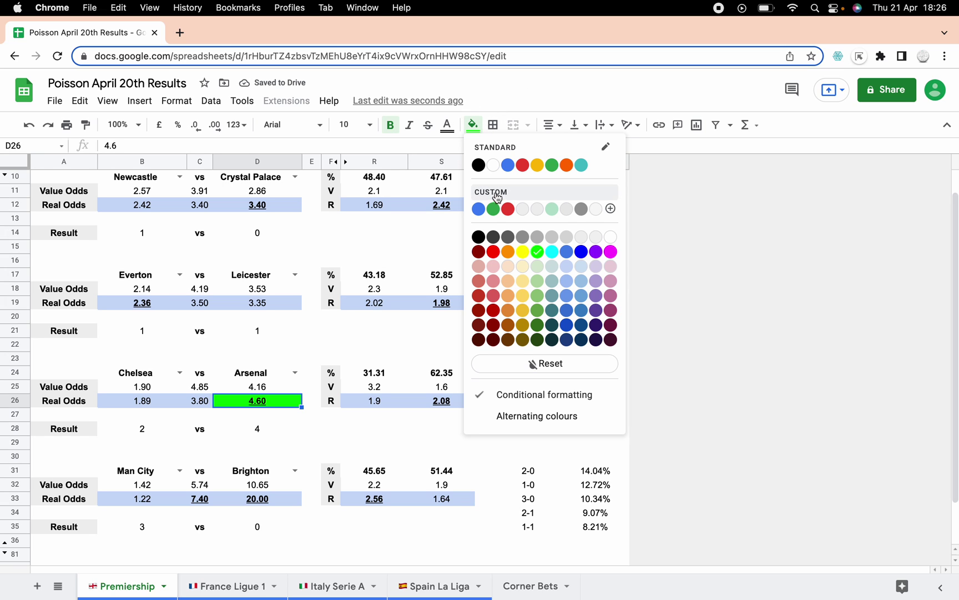
{"action": "left_click", "coordinate": [490, 209]}
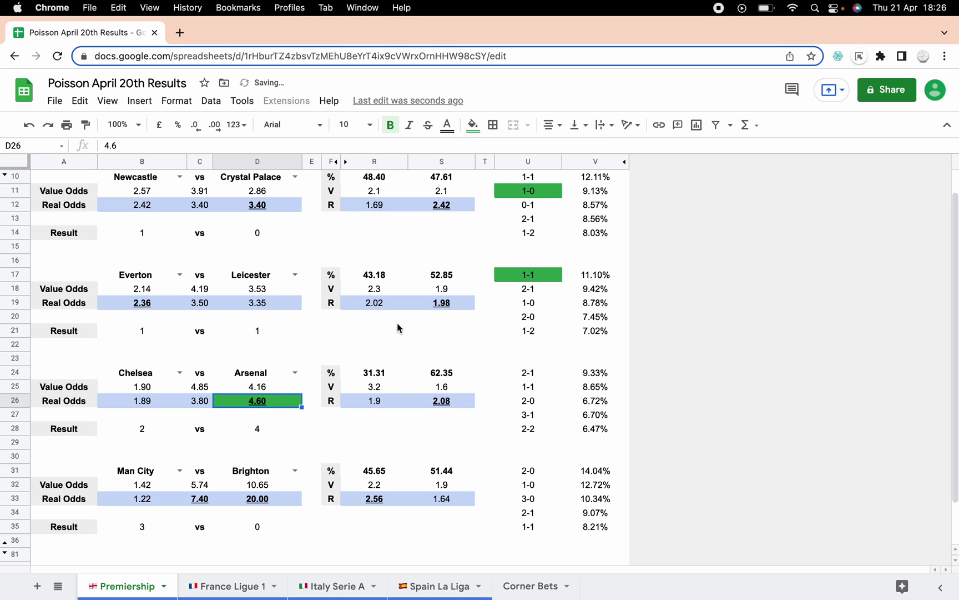
- Fill the over 2.5 goals real odds cell of the Chelsea vs Arsenal fixture with the standard green
{"action": "left_click", "coordinate": [309, 400]}
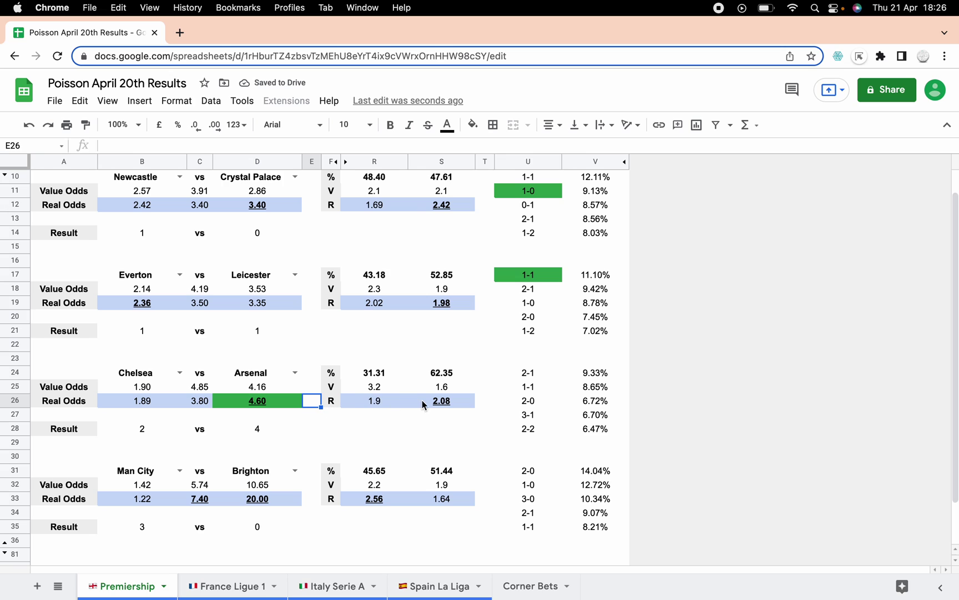
{"action": "left_click", "coordinate": [455, 400]}
{"action": "left_click", "coordinate": [473, 124]}
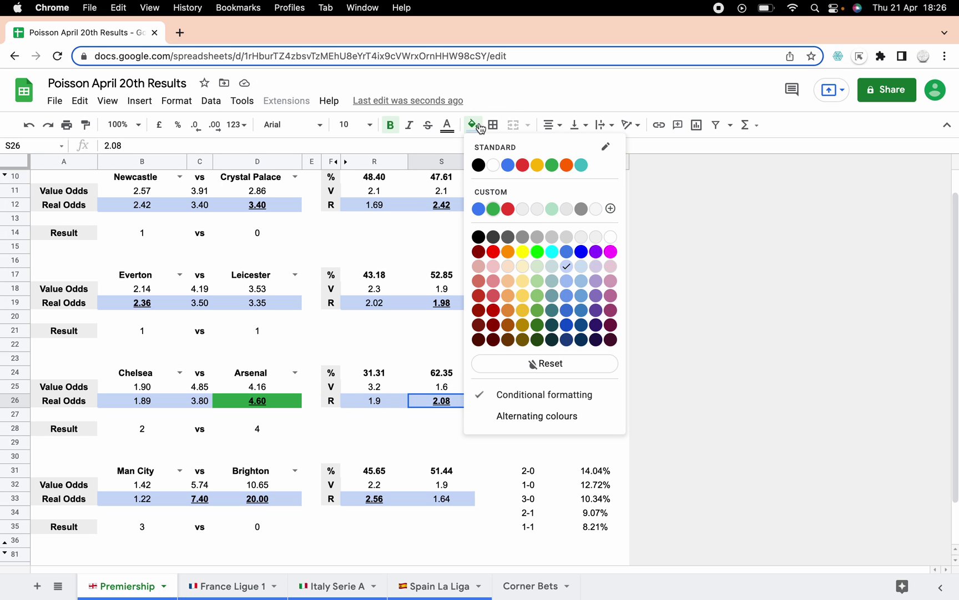
{"action": "left_click", "coordinate": [551, 165]}
{"action": "left_click", "coordinate": [538, 390]}
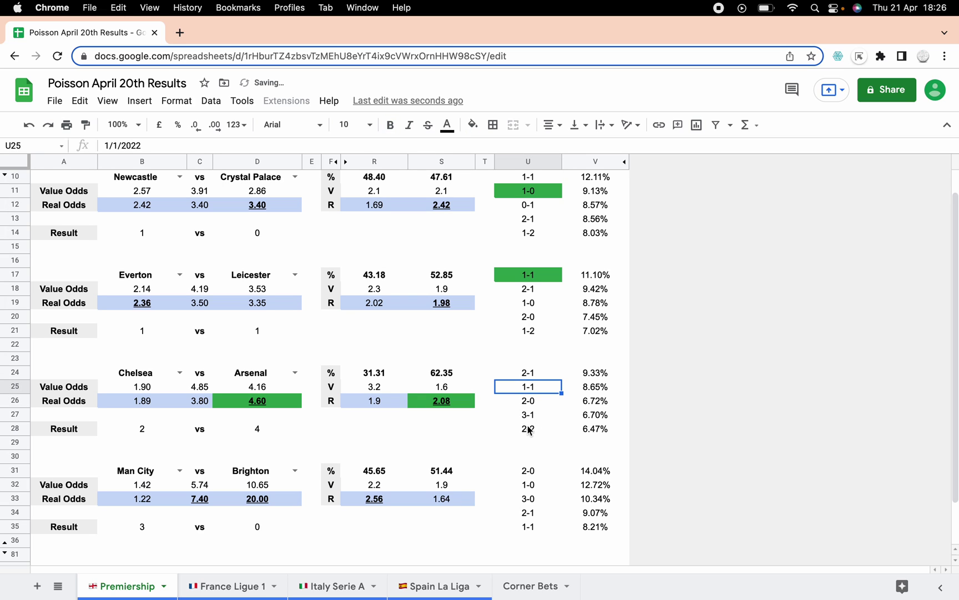
- Review Man City vs Brighton's result and odds, and fill its 3-0 correct score cell with the standard green
{"action": "scroll", "coordinate": [428, 439], "scroll_direction": "down", "scroll_amount": 1}
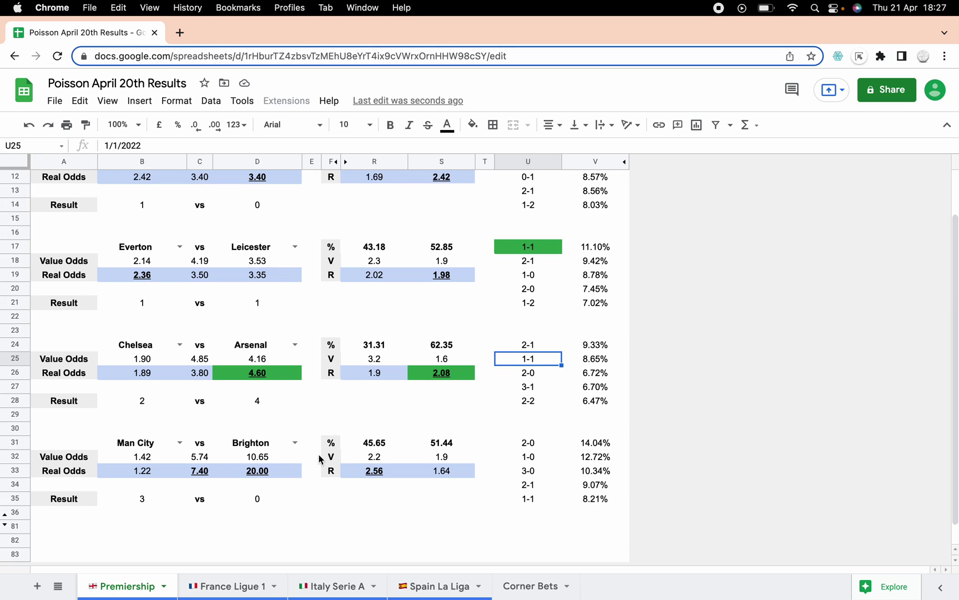
{"action": "left_click", "coordinate": [376, 473]}
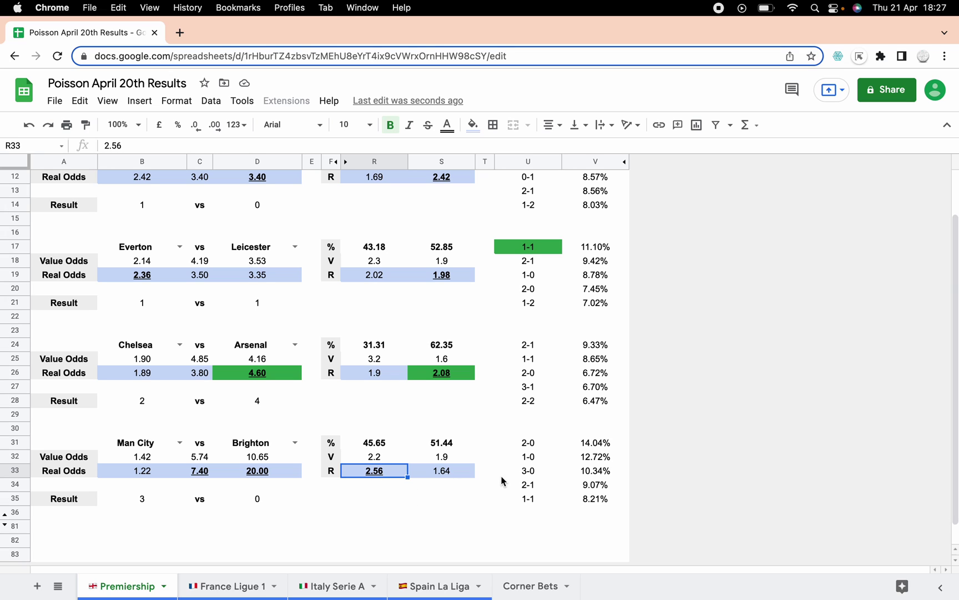
{"action": "left_click", "coordinate": [530, 472]}
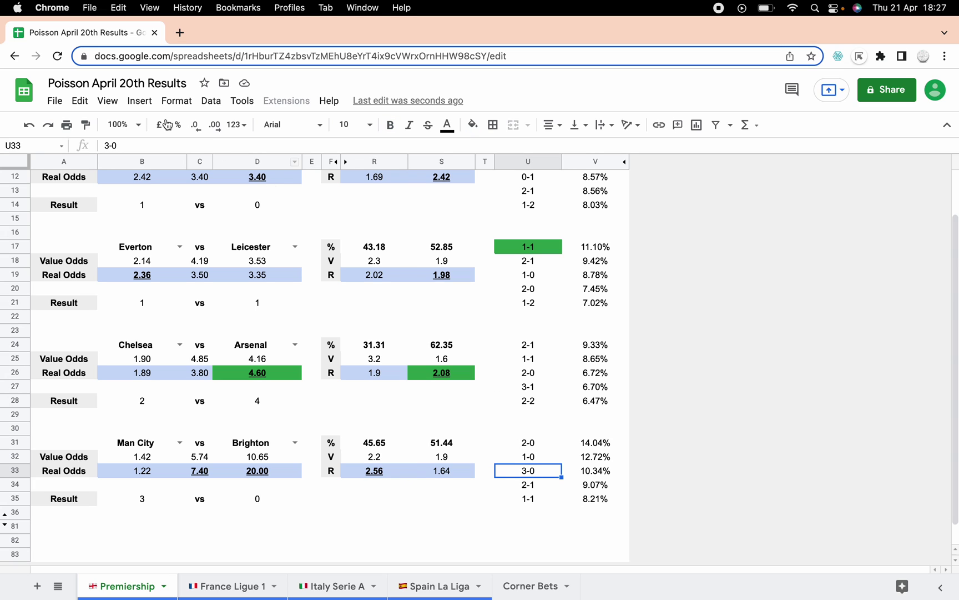
{"action": "left_click", "coordinate": [472, 127]}
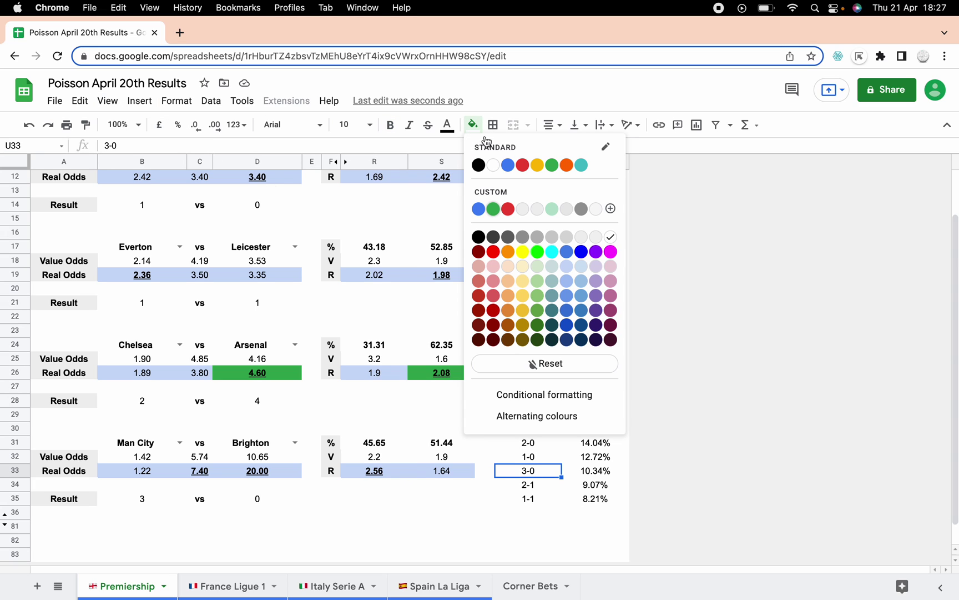
{"action": "left_click", "coordinate": [553, 164]}
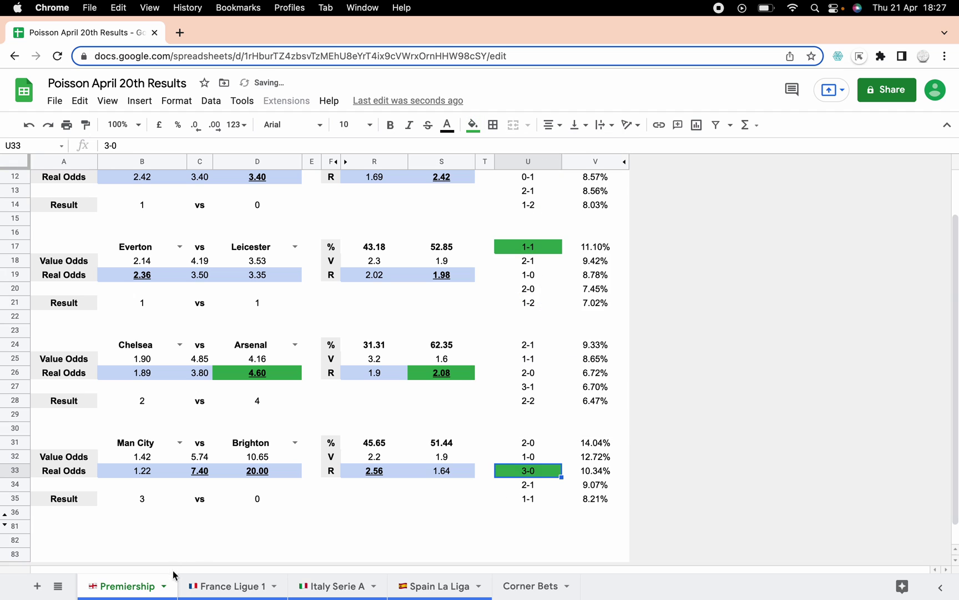
- On the France Ligue 1 sheet, fill the over 2.5 goals real odds cell of Bordeaux vs St Etienne with the standard green
{"action": "left_click", "coordinate": [222, 587]}
{"action": "scroll", "coordinate": [237, 413], "scroll_direction": "up", "scroll_amount": 10}
{"action": "scroll", "coordinate": [237, 411], "scroll_direction": "up", "scroll_amount": 6}
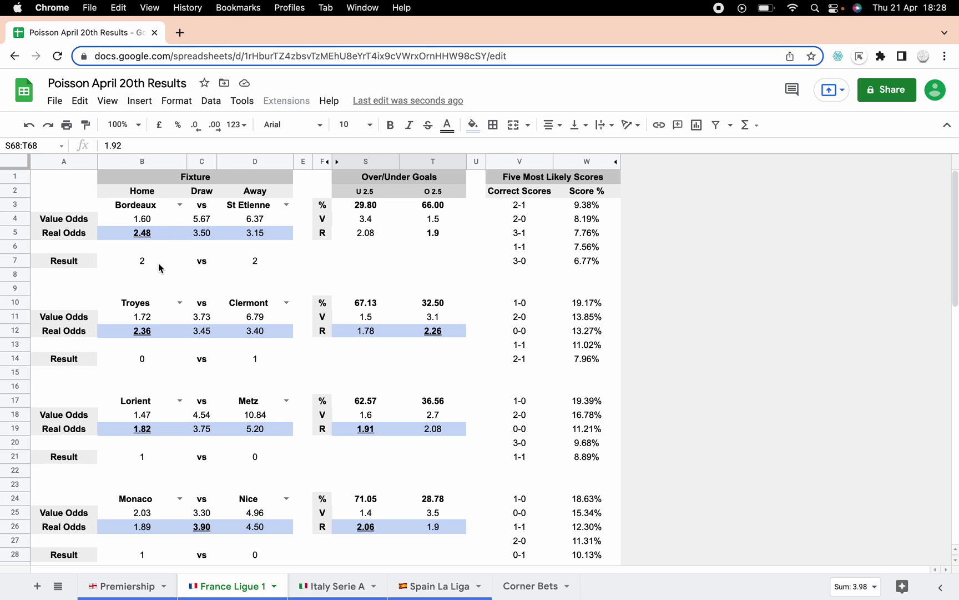
{"action": "left_click", "coordinate": [439, 235]}
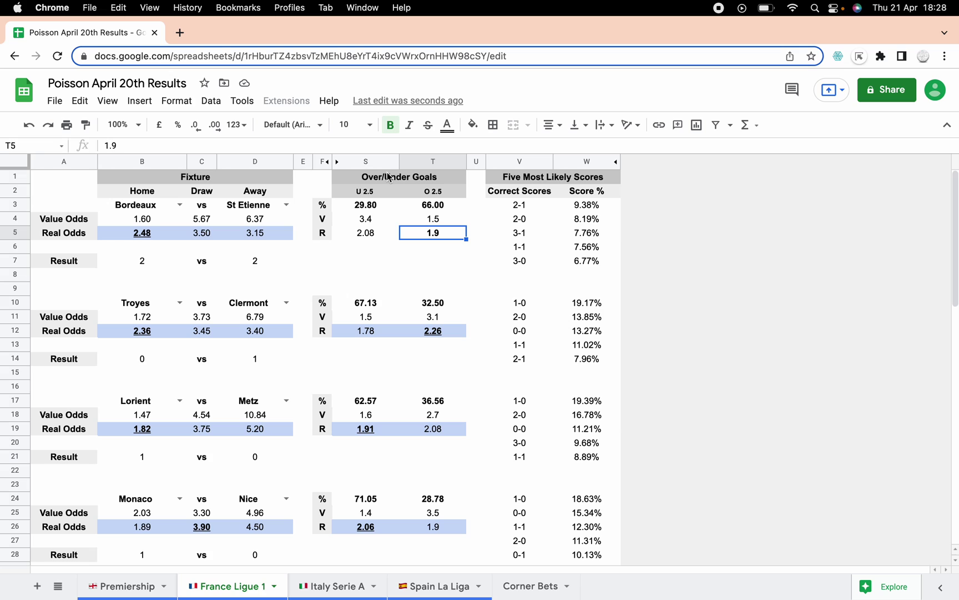
{"action": "left_click", "coordinate": [473, 125]}
{"action": "left_click", "coordinate": [552, 165]}
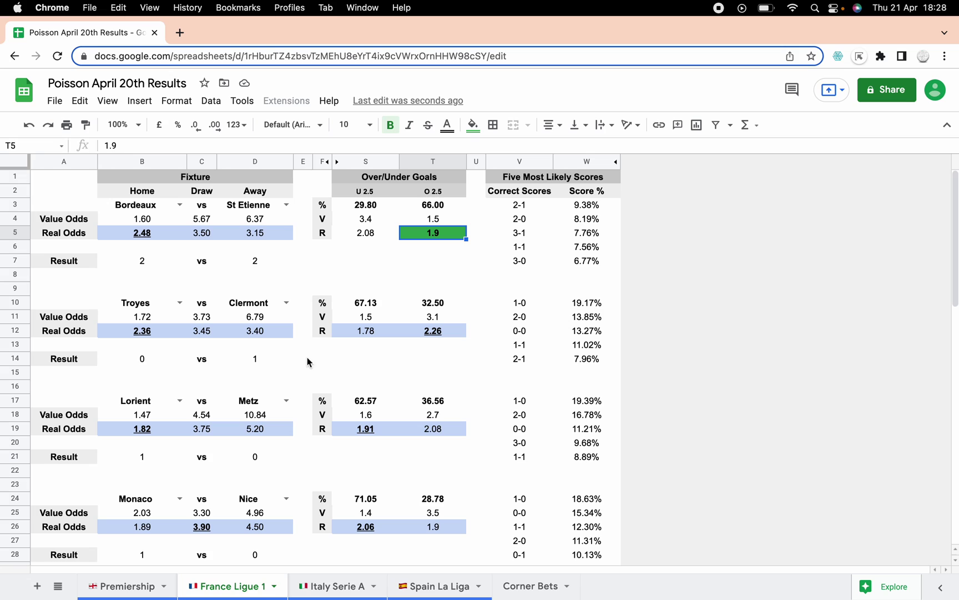
- Review Troyes vs Clermont's over 2.5 goals odds, and fill Lorient's home real odds cell against Metz with the standard green
{"action": "left_click", "coordinate": [439, 330]}
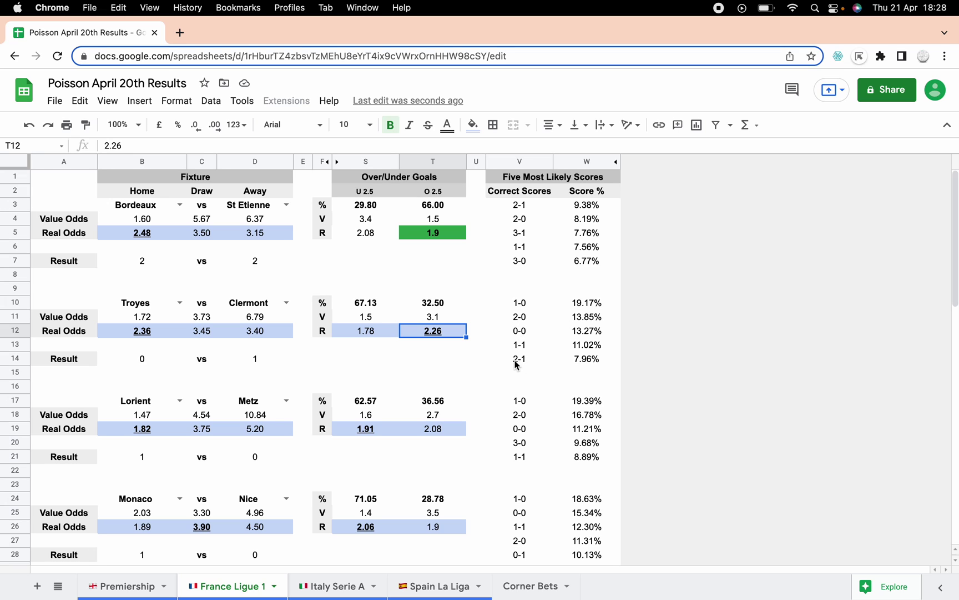
{"action": "scroll", "coordinate": [516, 363], "scroll_direction": "down", "scroll_amount": 1}
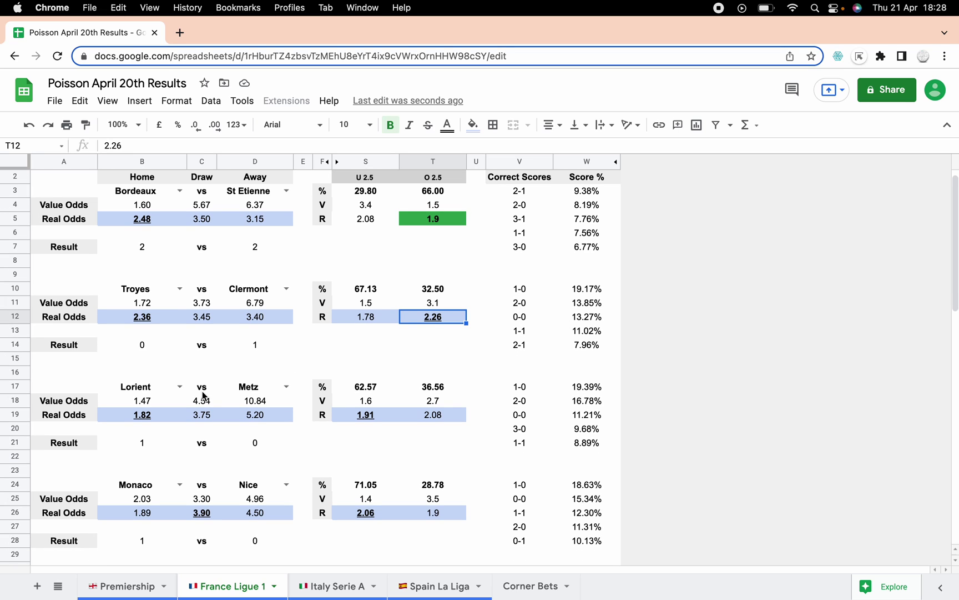
{"action": "left_click", "coordinate": [147, 422]}
{"action": "left_click", "coordinate": [472, 124]}
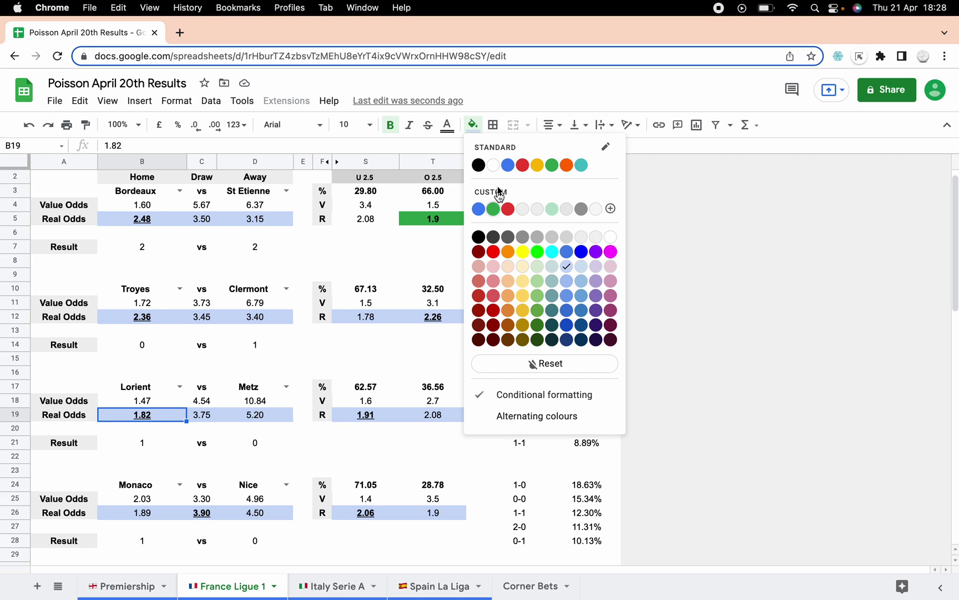
{"action": "left_click", "coordinate": [552, 164]}
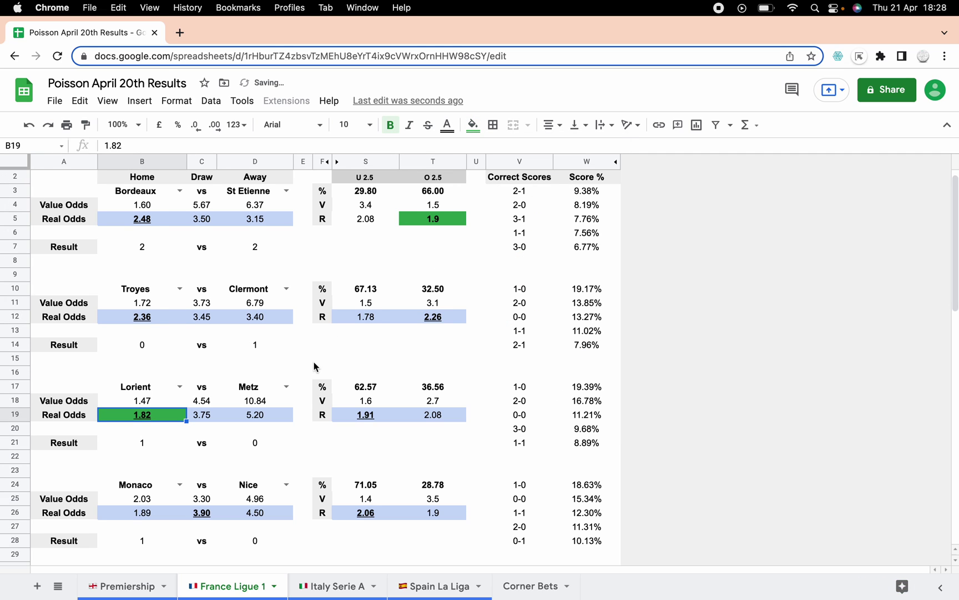
- Fill the under 2.5 goals real odds cell and the 1-0 correct score cell of Lorient vs Metz with the custom green
{"action": "left_click", "coordinate": [373, 417]}
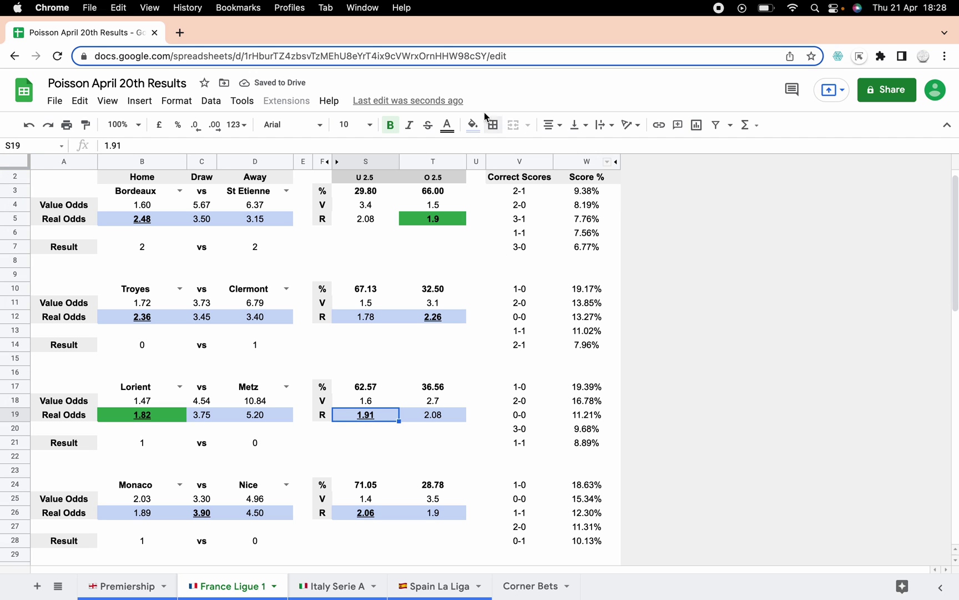
{"action": "left_click", "coordinate": [473, 124]}
{"action": "left_click", "coordinate": [492, 209]}
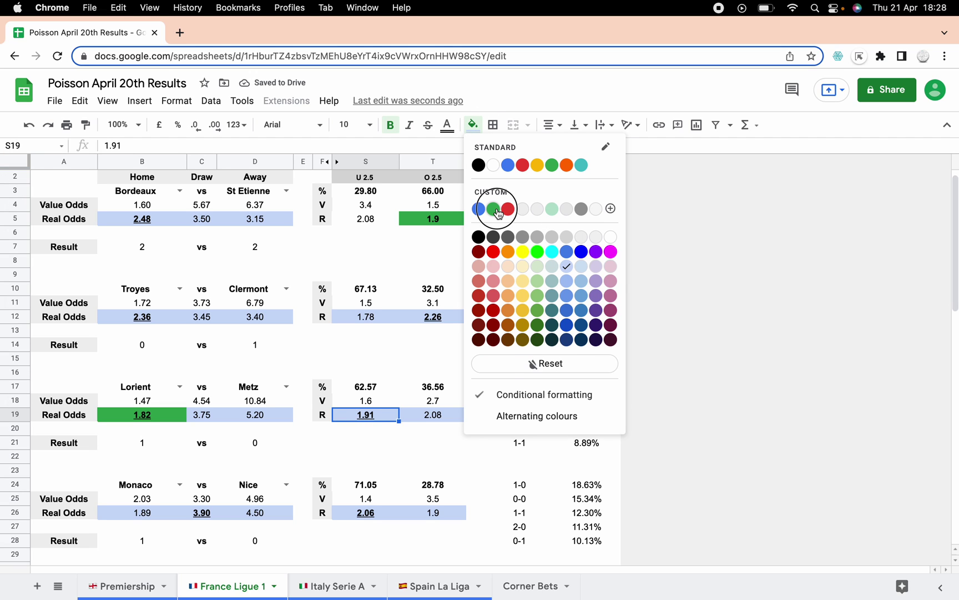
{"action": "left_click", "coordinate": [522, 389]}
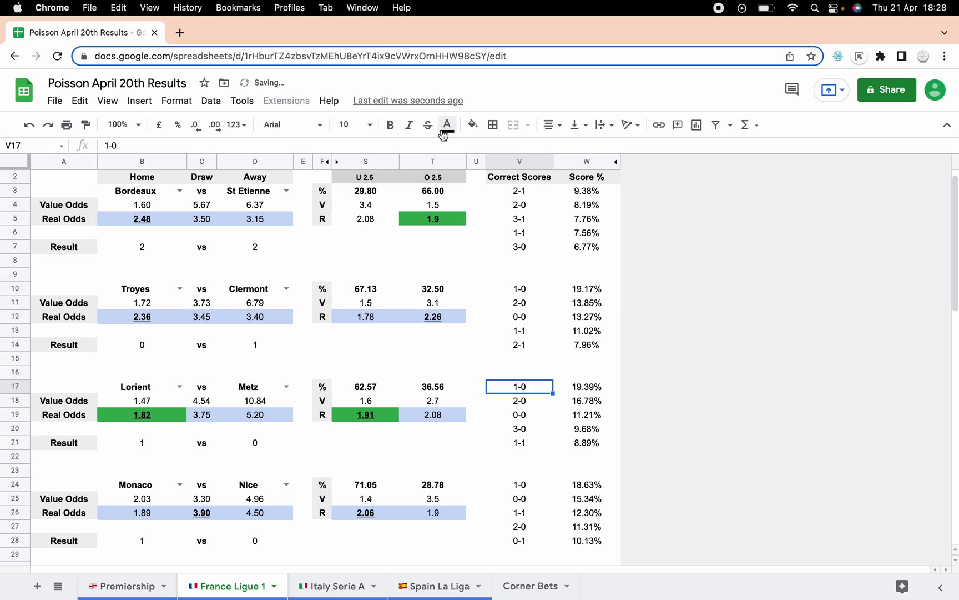
{"action": "left_click", "coordinate": [472, 124]}
{"action": "left_click", "coordinate": [493, 209]}
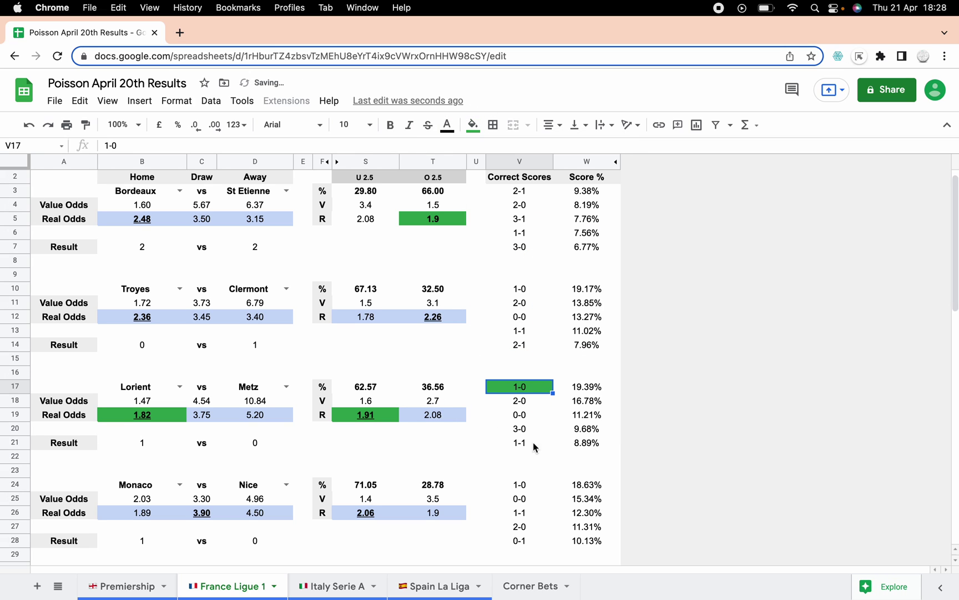
- Fill the under 2.5 goals real odds cell and the 1-0 correct score cell of Monaco vs Nice with the custom green
{"action": "scroll", "coordinate": [402, 391], "scroll_direction": "down", "scroll_amount": 5}
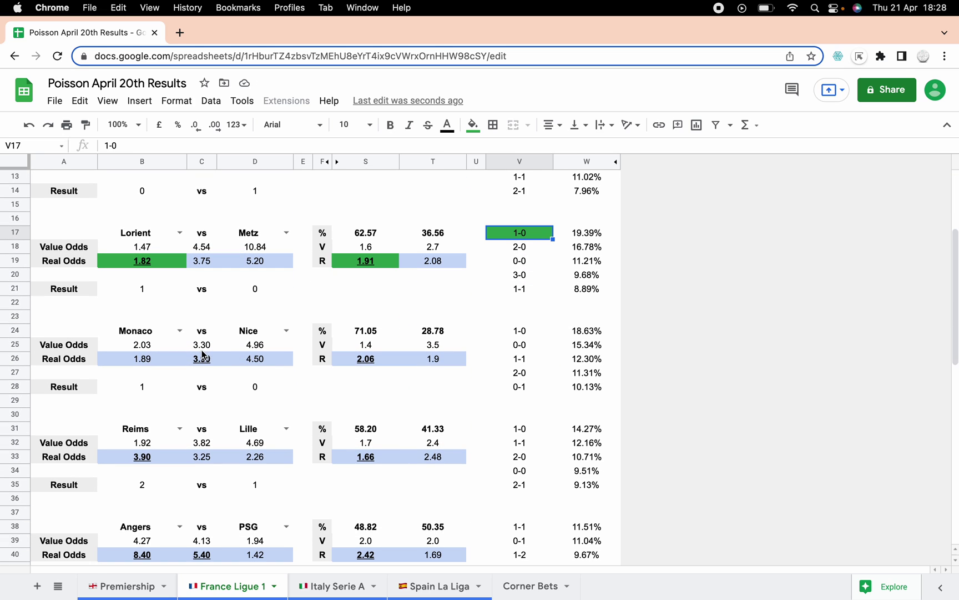
{"action": "left_click", "coordinate": [373, 362]}
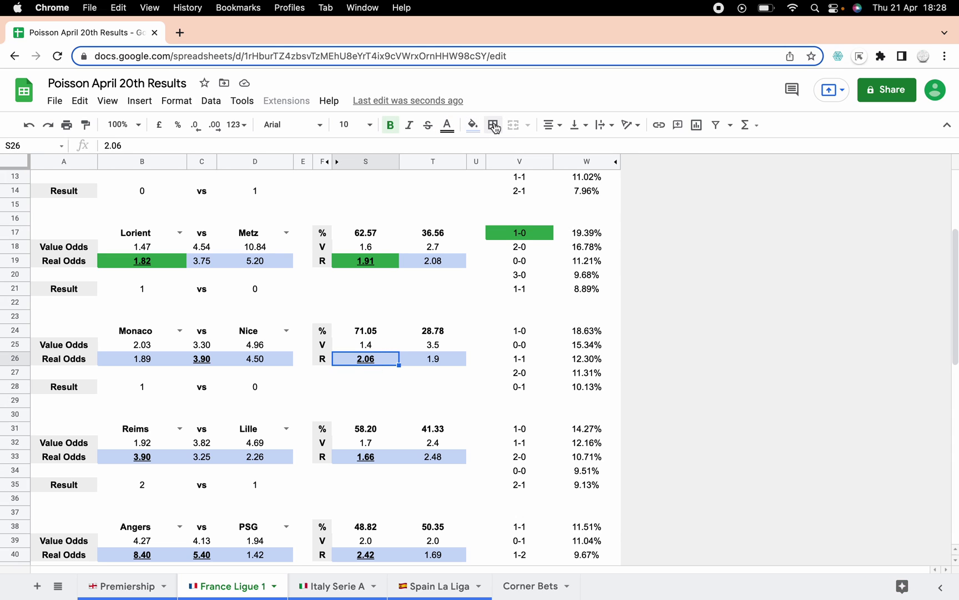
{"action": "left_click", "coordinate": [473, 130]}
{"action": "left_click", "coordinate": [495, 209]}
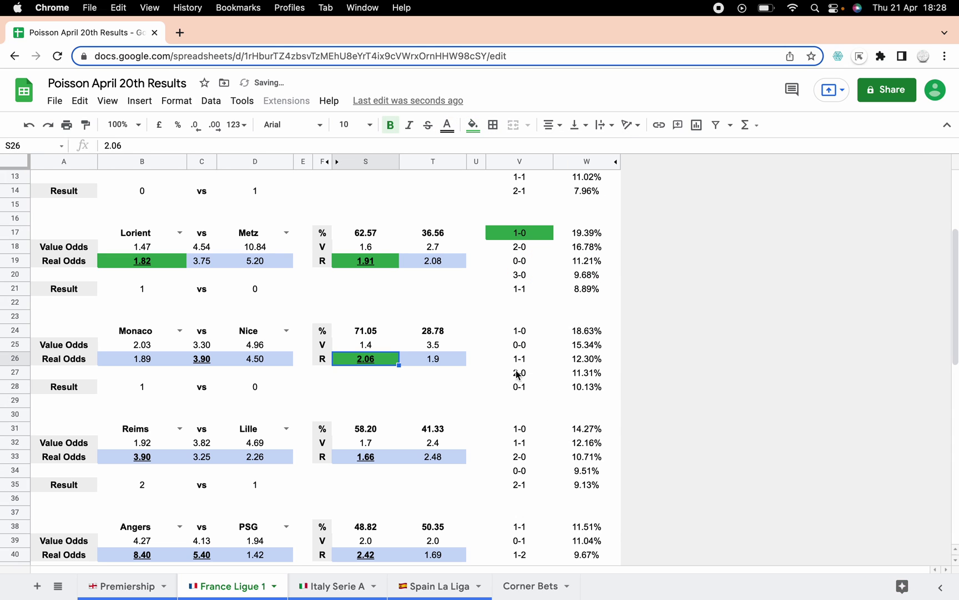
{"action": "left_click", "coordinate": [524, 331]}
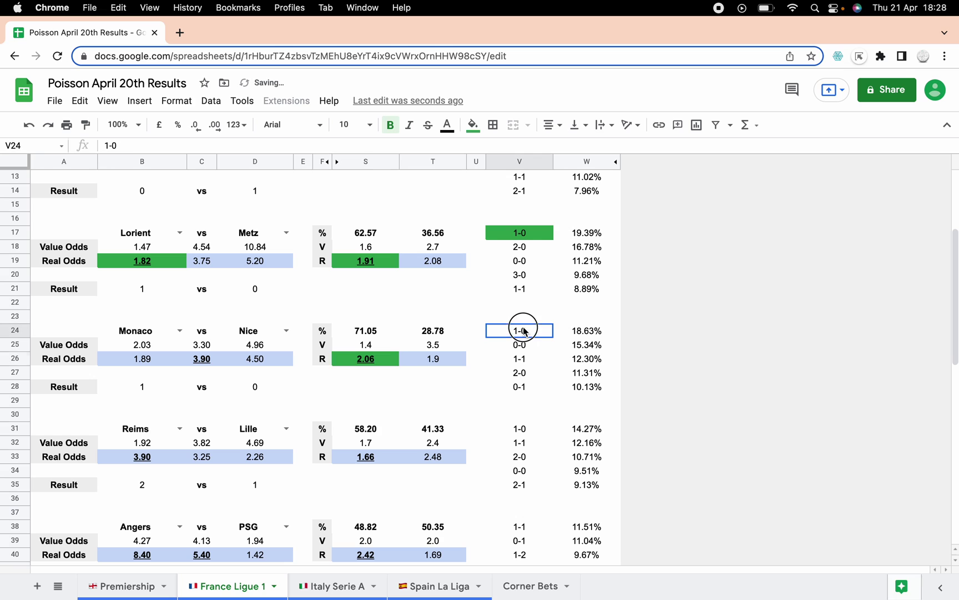
{"action": "left_click", "coordinate": [473, 126]}
{"action": "left_click", "coordinate": [493, 209]}
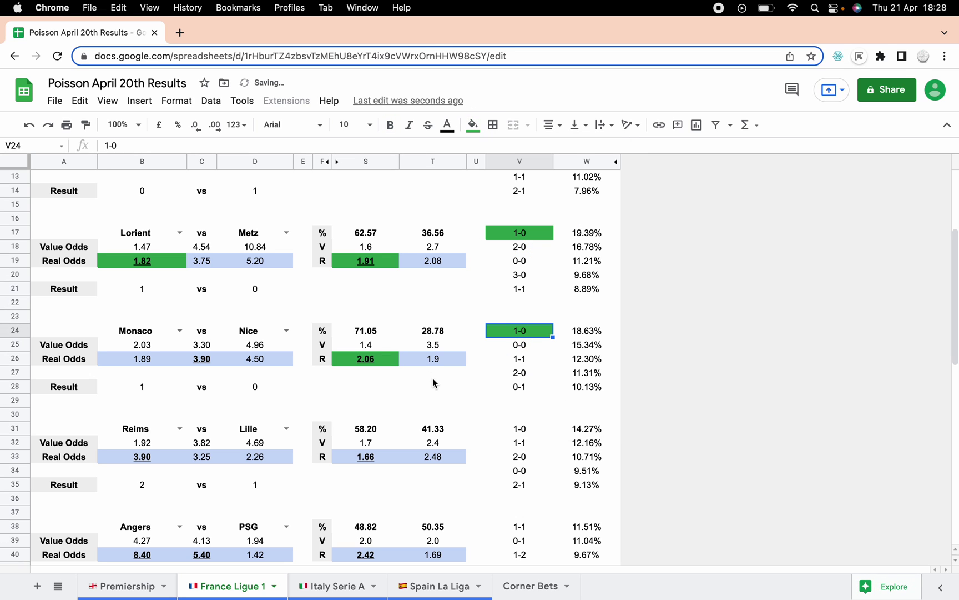
- Fill Reims's home real odds cell and the 2-1 correct score cell of the Reims vs Lille fixture with the custom green
{"action": "scroll", "coordinate": [432, 377], "scroll_direction": "down", "scroll_amount": 2}
{"action": "scroll", "coordinate": [434, 383], "scroll_direction": "down", "scroll_amount": 2}
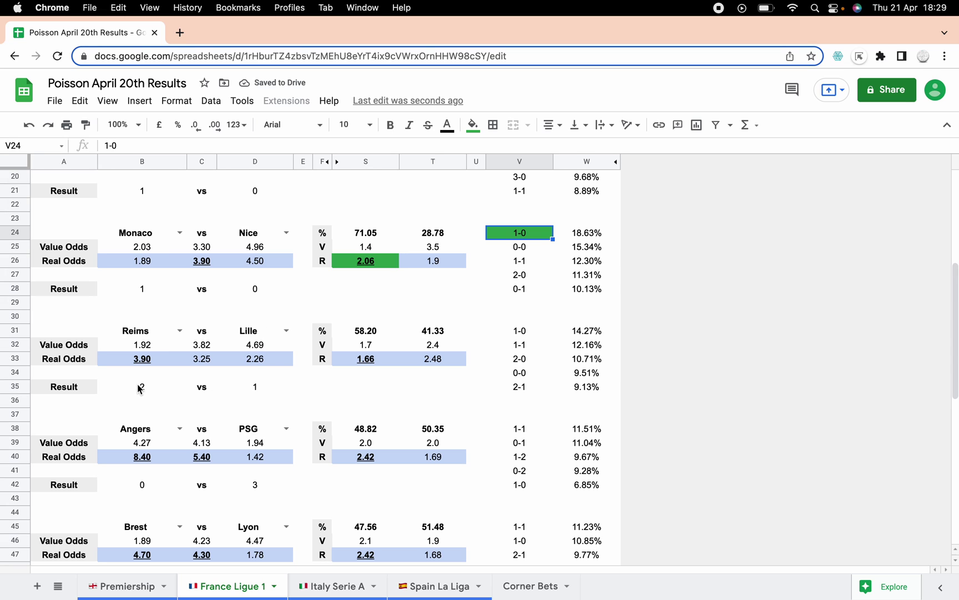
{"action": "left_click", "coordinate": [144, 360]}
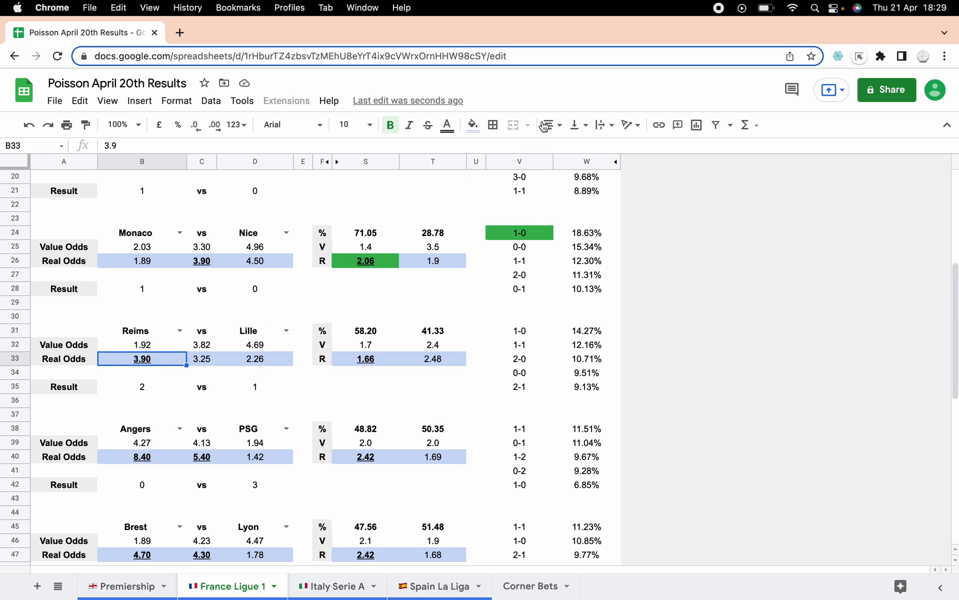
{"action": "left_click", "coordinate": [472, 126]}
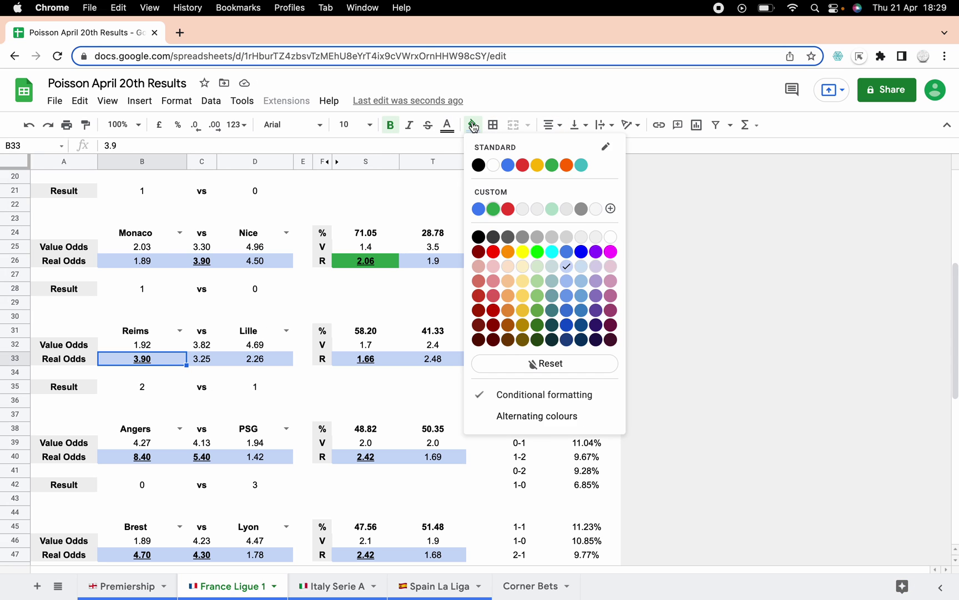
{"action": "left_click", "coordinate": [494, 210]}
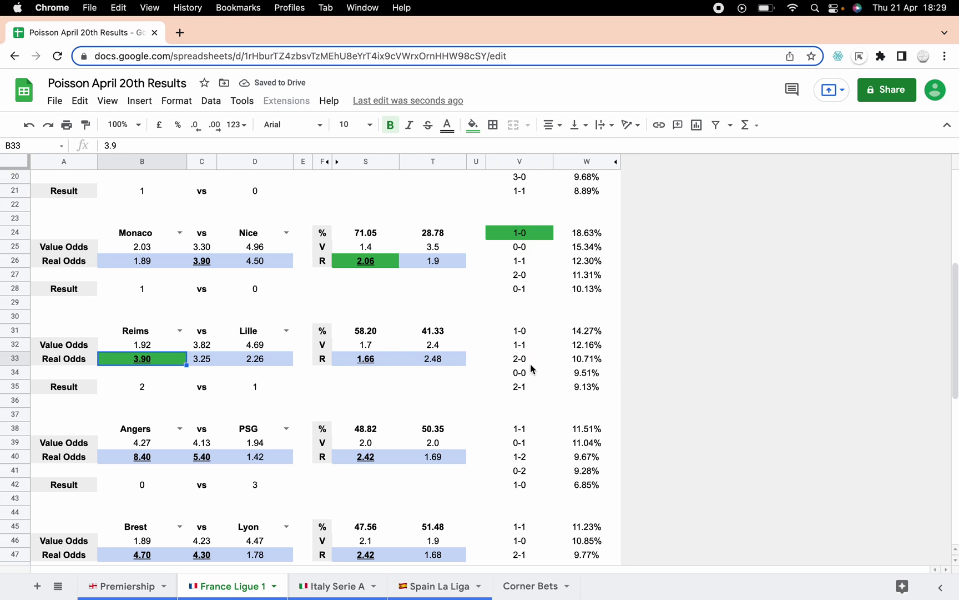
{"action": "left_click", "coordinate": [524, 387]}
{"action": "left_click", "coordinate": [473, 124]}
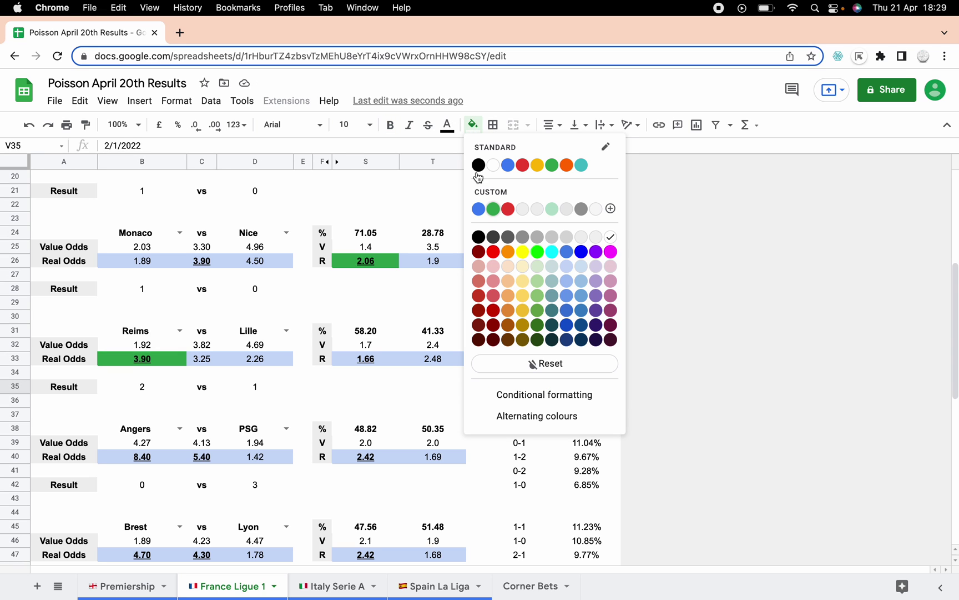
{"action": "left_click", "coordinate": [493, 209]}
- Review Angers vs PSG, and fill Brest's home real odds and 2-1 correct score cells in the Brest vs Lyon fixture with the custom green
{"action": "scroll", "coordinate": [463, 361], "scroll_direction": "down", "scroll_amount": 4}
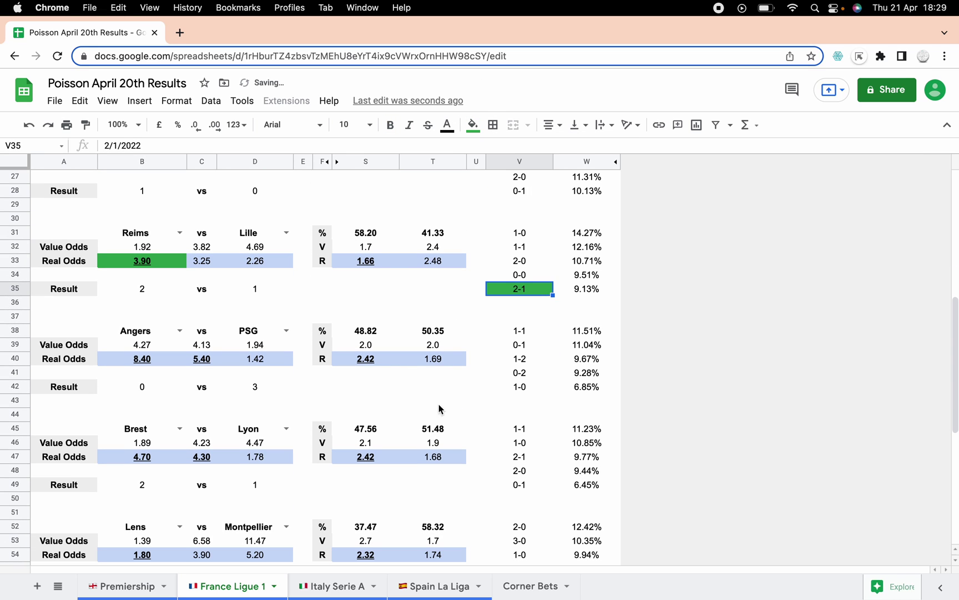
{"action": "scroll", "coordinate": [210, 355], "scroll_direction": "down", "scroll_amount": 1}
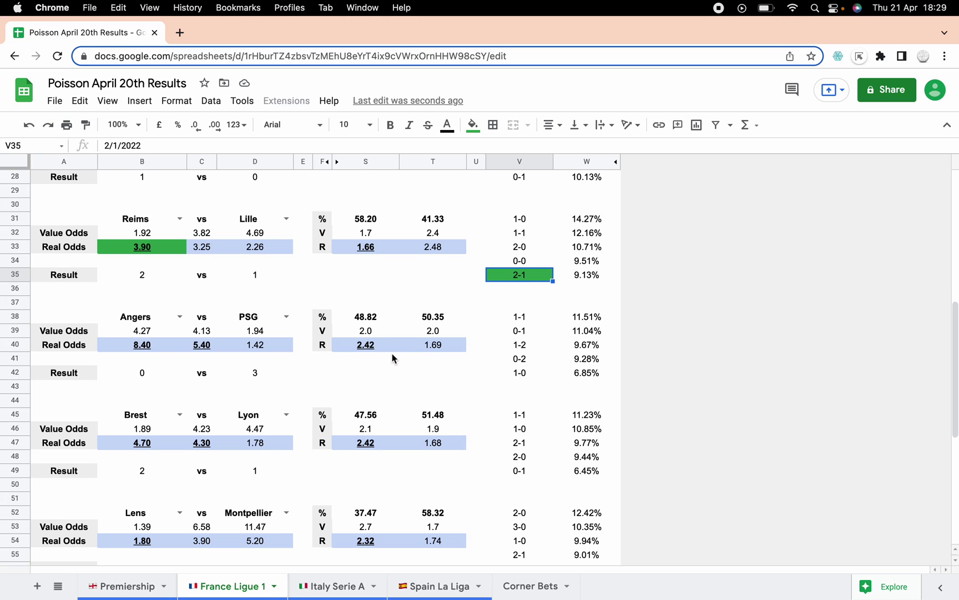
{"action": "scroll", "coordinate": [443, 409], "scroll_direction": "down", "scroll_amount": 2}
{"action": "scroll", "coordinate": [443, 409], "scroll_direction": "down", "scroll_amount": 2}
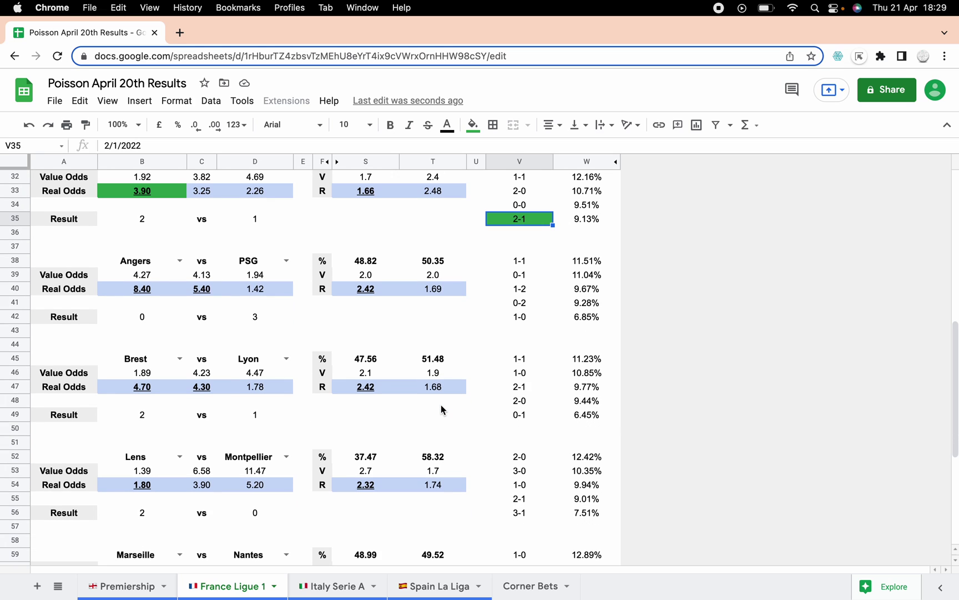
{"action": "scroll", "coordinate": [442, 409], "scroll_direction": "down", "scroll_amount": 3}
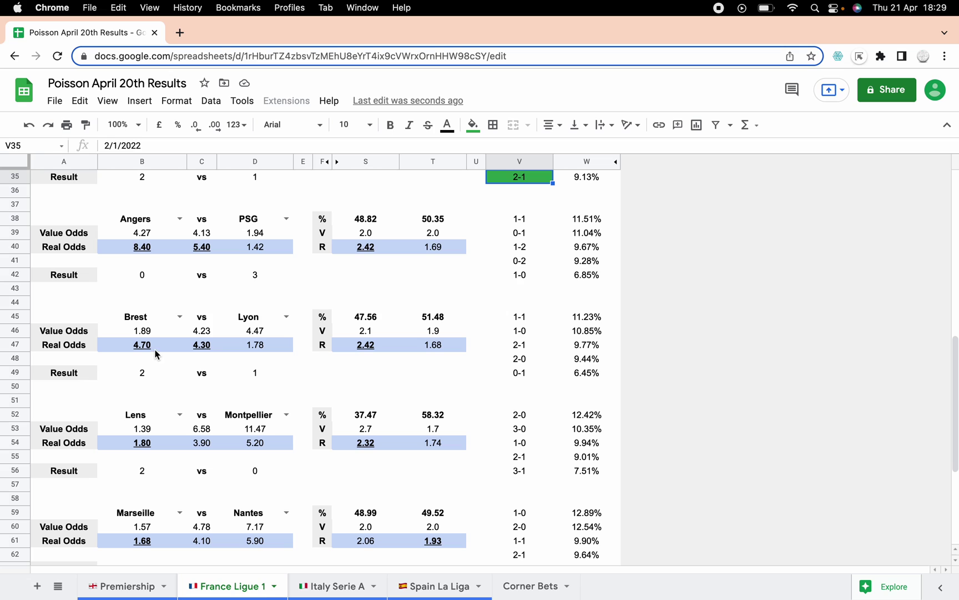
{"action": "left_click", "coordinate": [138, 347]}
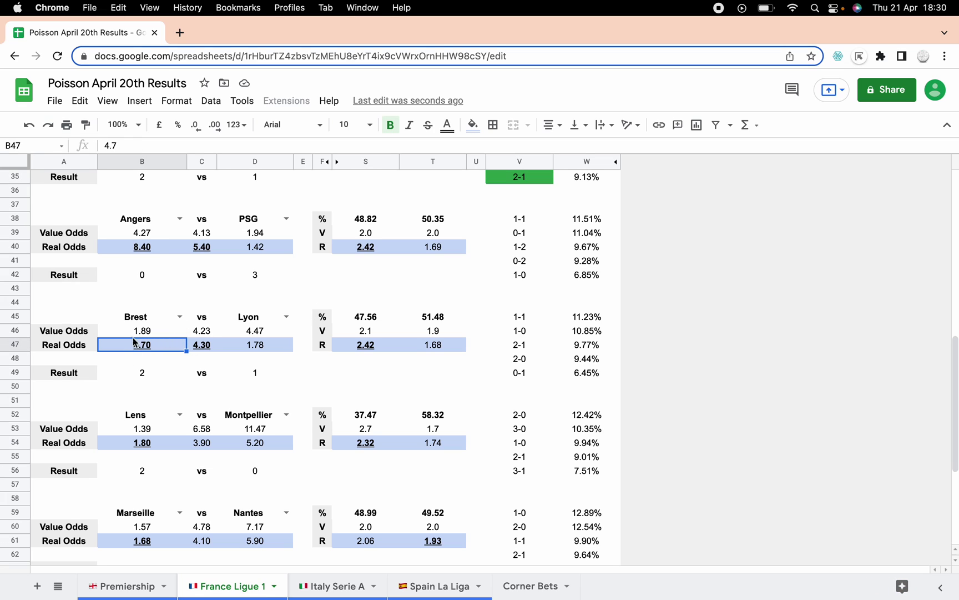
{"action": "left_click", "coordinate": [473, 125]}
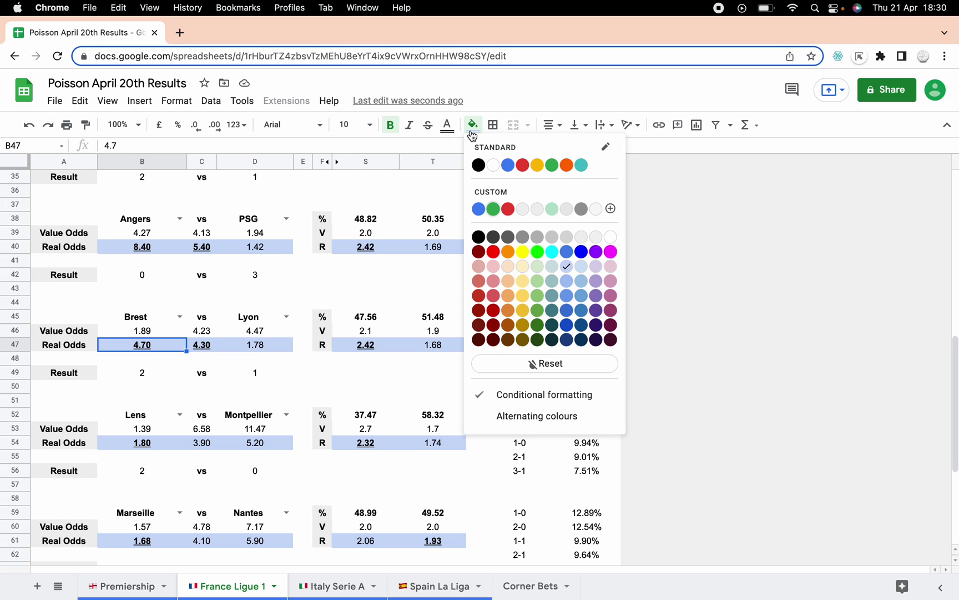
{"action": "left_click", "coordinate": [493, 210]}
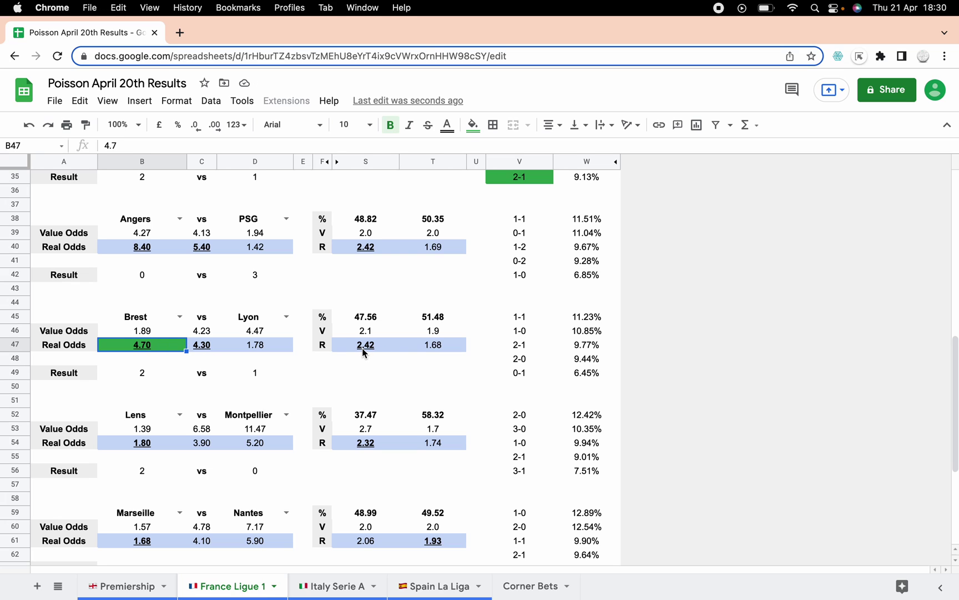
{"action": "left_click", "coordinate": [526, 349]}
{"action": "left_click", "coordinate": [474, 125]}
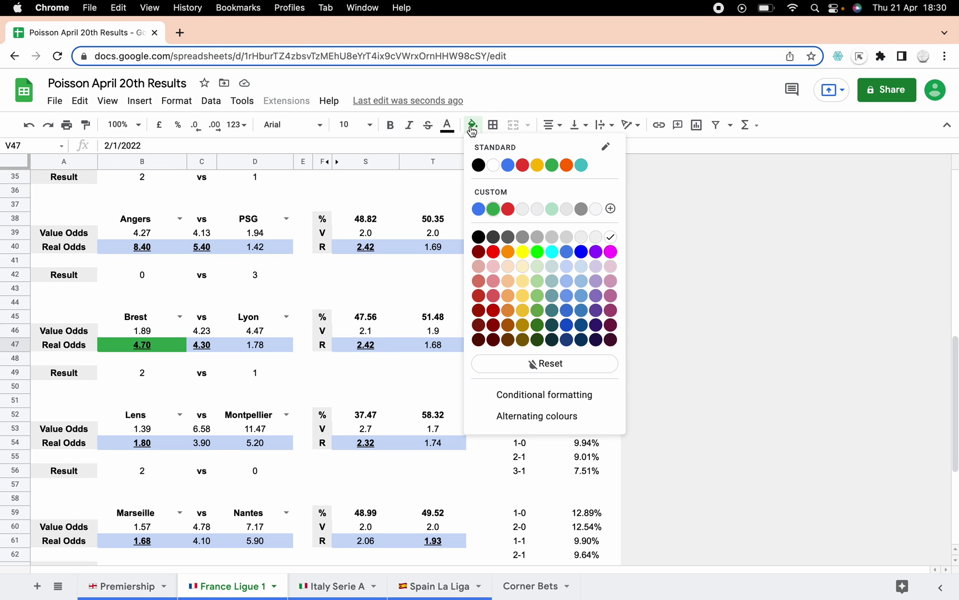
{"action": "left_click", "coordinate": [492, 210]}
{"action": "scroll", "coordinate": [444, 413], "scroll_direction": "down", "scroll_amount": 3}
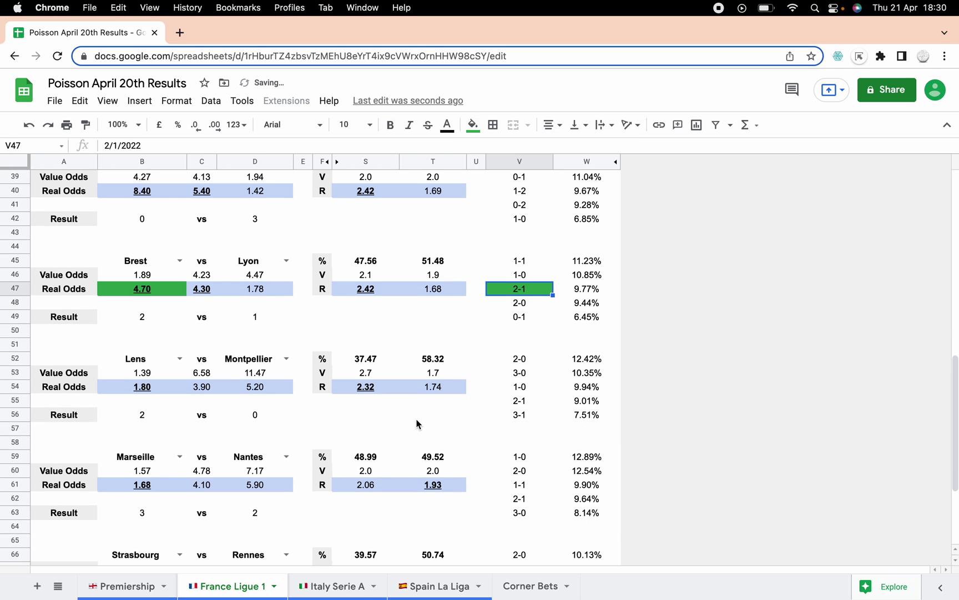
- Fill the home and under 2.5 goals real odds cells of the Lens vs Montpellier fixture with the custom green
{"action": "scroll", "coordinate": [417, 424], "scroll_direction": "down", "scroll_amount": 1}
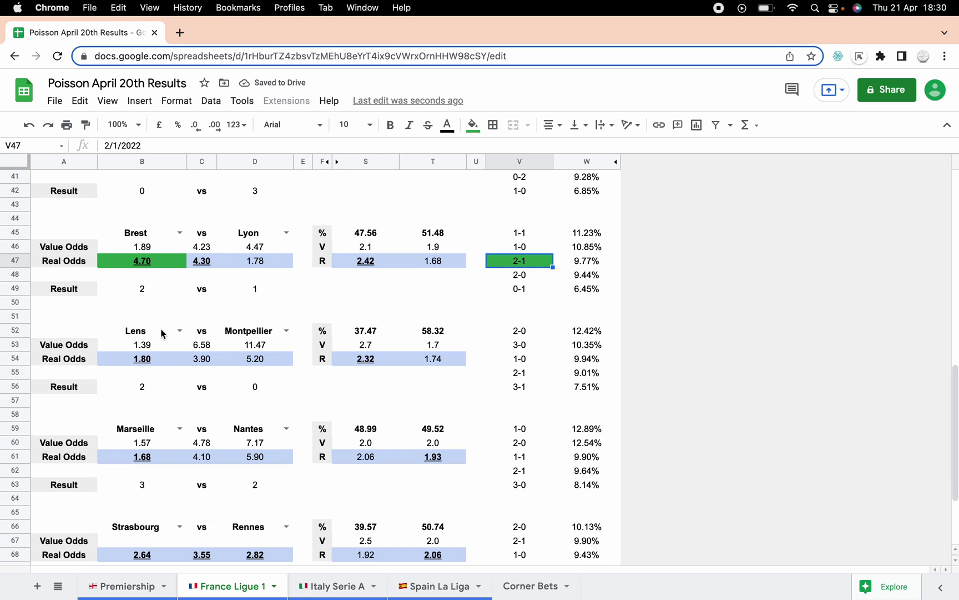
{"action": "left_click", "coordinate": [153, 362]}
{"action": "left_click", "coordinate": [472, 125]}
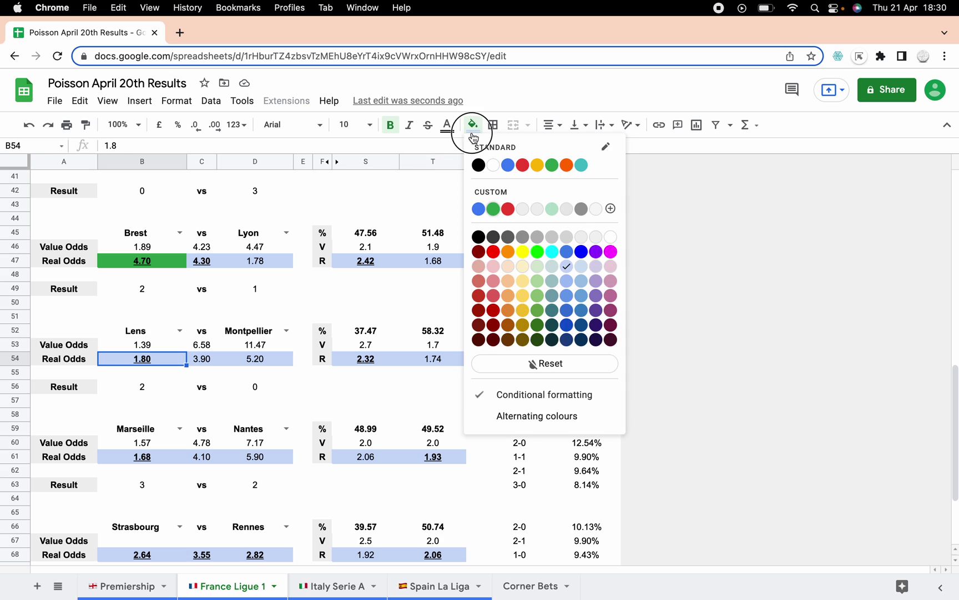
{"action": "left_click", "coordinate": [494, 209]}
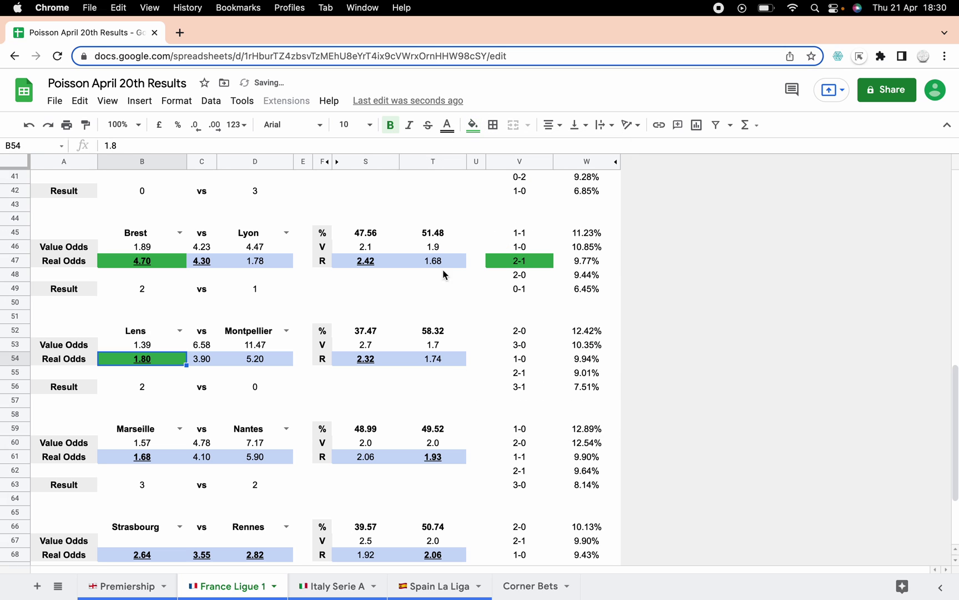
{"action": "left_click", "coordinate": [366, 361]}
{"action": "left_click", "coordinate": [473, 124]}
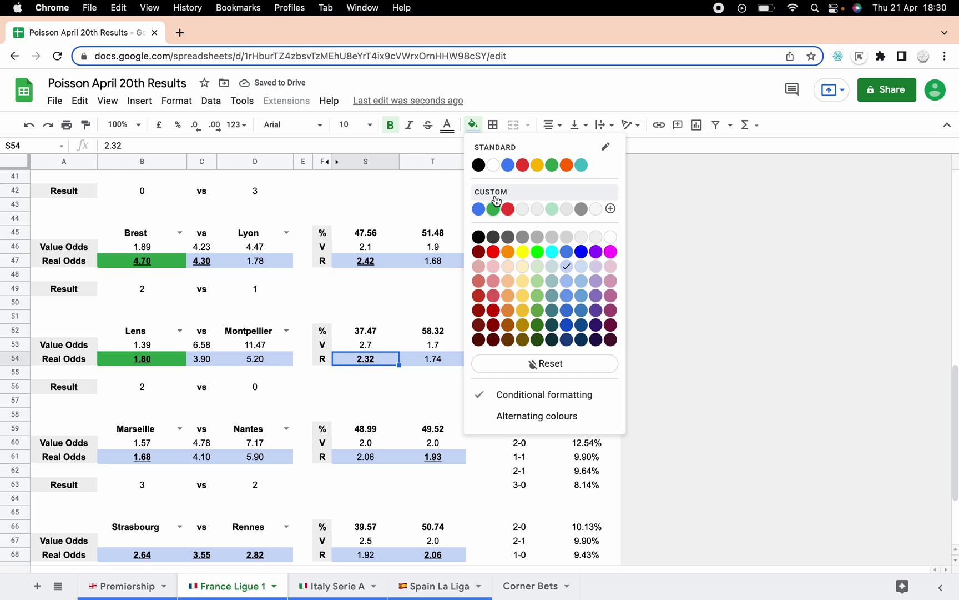
{"action": "left_click", "coordinate": [493, 210]}
- Fill the 2-0 correct score cell of Lens vs Montpellier with the custom green
{"action": "left_click", "coordinate": [519, 331]}
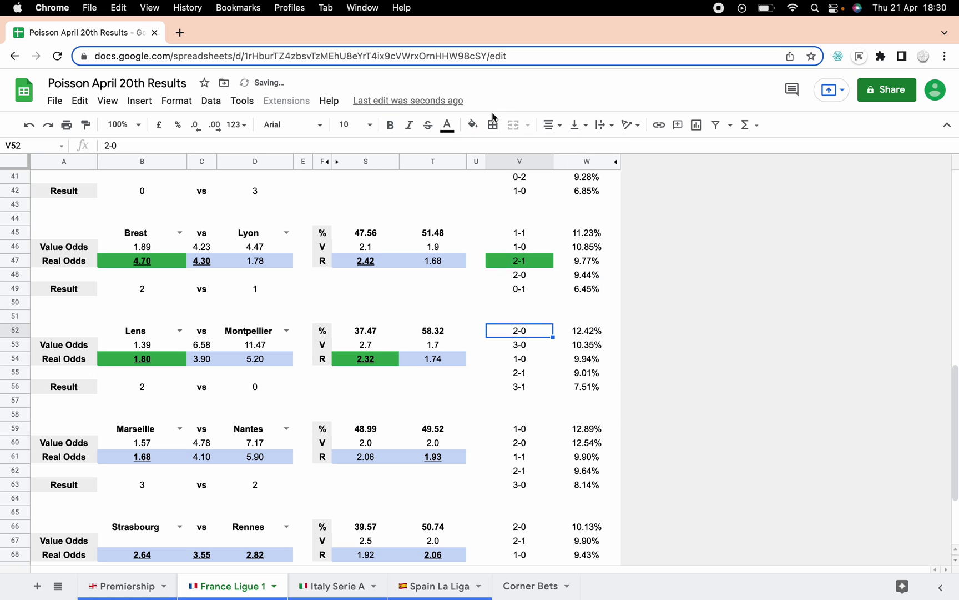
{"action": "left_click", "coordinate": [472, 125]}
{"action": "left_click", "coordinate": [494, 209]}
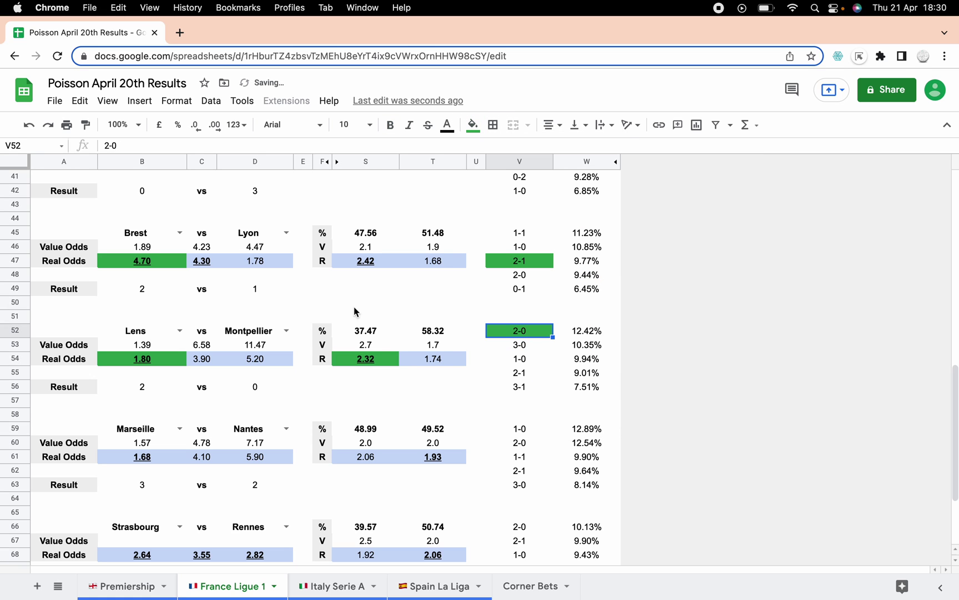
- Fill the home and over 2.5 goals real odds cells of the Marseille vs Nantes fixture with the custom green
{"action": "scroll", "coordinate": [469, 295], "scroll_direction": "up", "scroll_amount": 12}
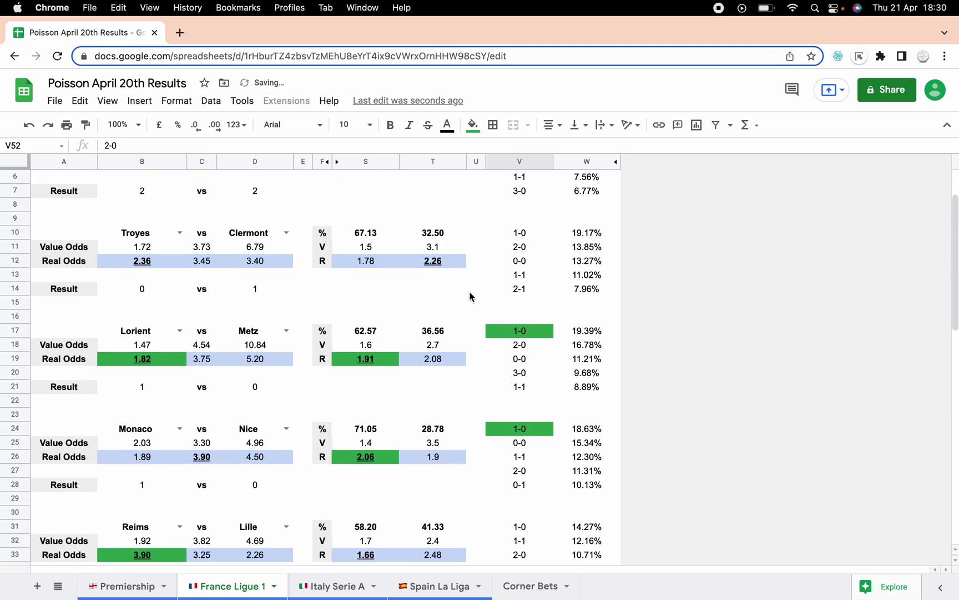
{"action": "scroll", "coordinate": [470, 297], "scroll_direction": "down", "scroll_amount": 7}
{"action": "scroll", "coordinate": [470, 296], "scroll_direction": "down", "scroll_amount": 8}
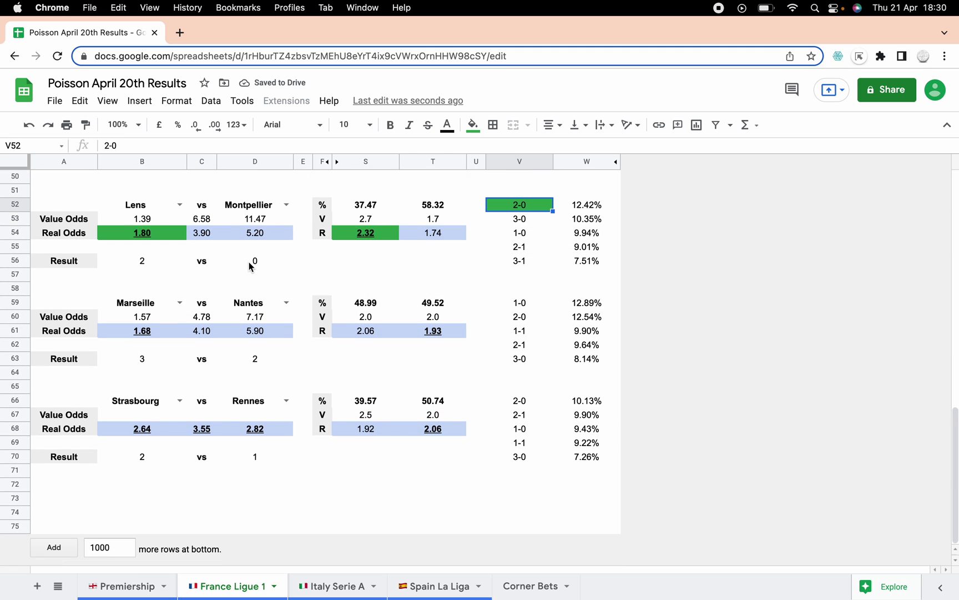
{"action": "left_click", "coordinate": [142, 330]}
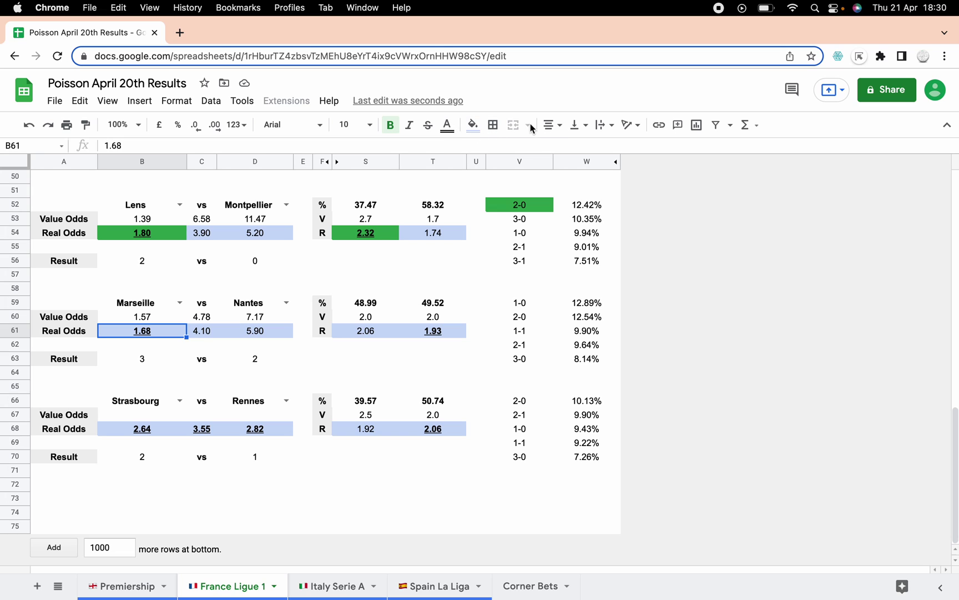
{"action": "left_click", "coordinate": [473, 124]}
{"action": "left_click", "coordinate": [493, 208]}
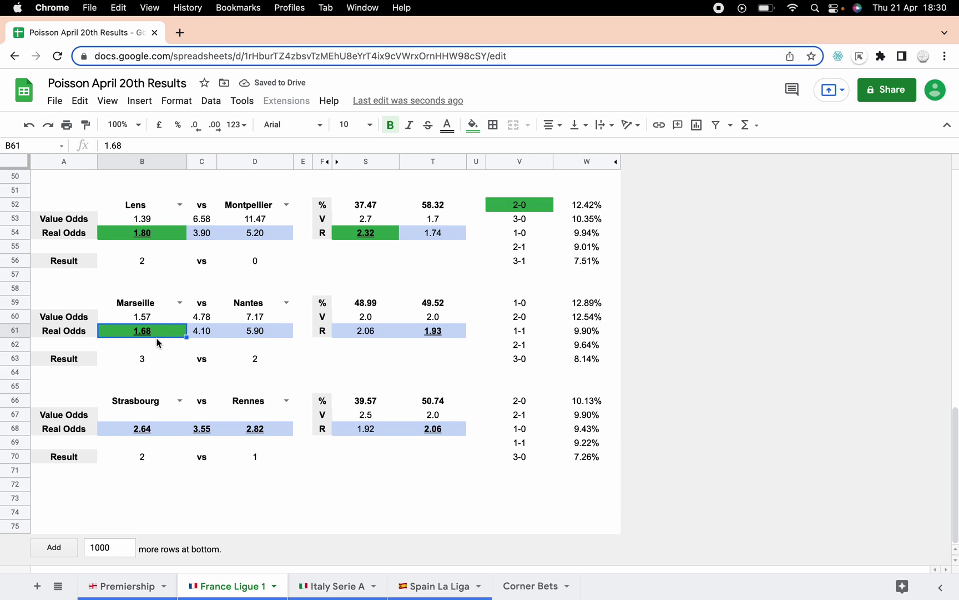
{"action": "left_click", "coordinate": [436, 333]}
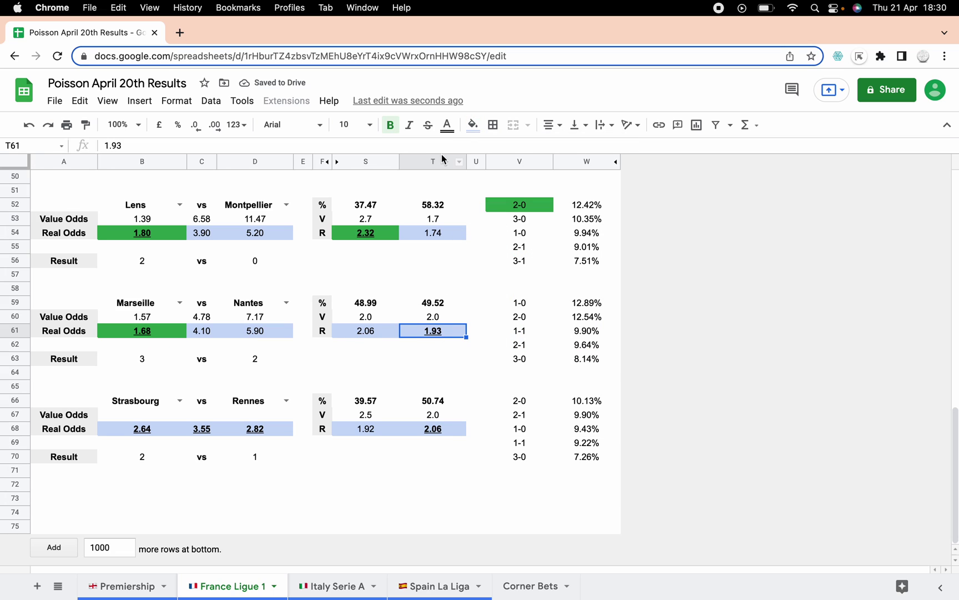
{"action": "left_click", "coordinate": [473, 124]}
{"action": "left_click", "coordinate": [492, 208]}
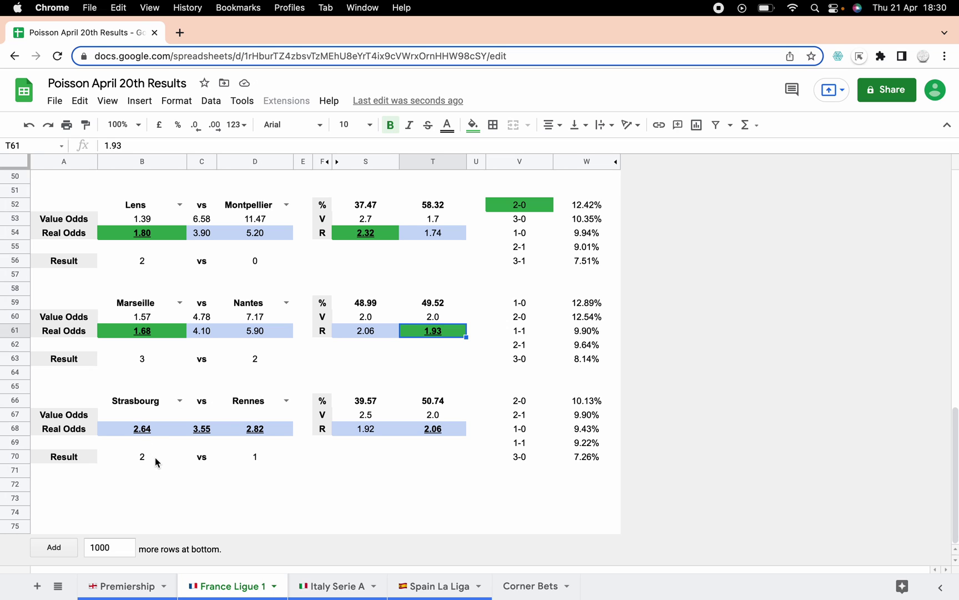
- Reselect Strasbourg as the home team in the Strasbourg vs Rennes fixture
{"action": "left_click", "coordinate": [133, 418]}
{"action": "left_click", "coordinate": [182, 402]}
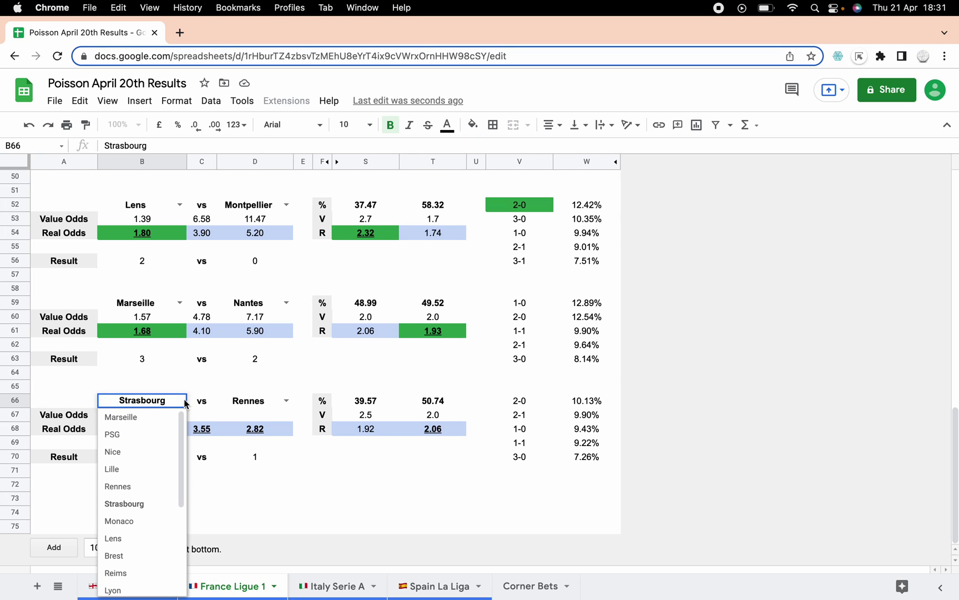
{"action": "left_click", "coordinate": [158, 504]}
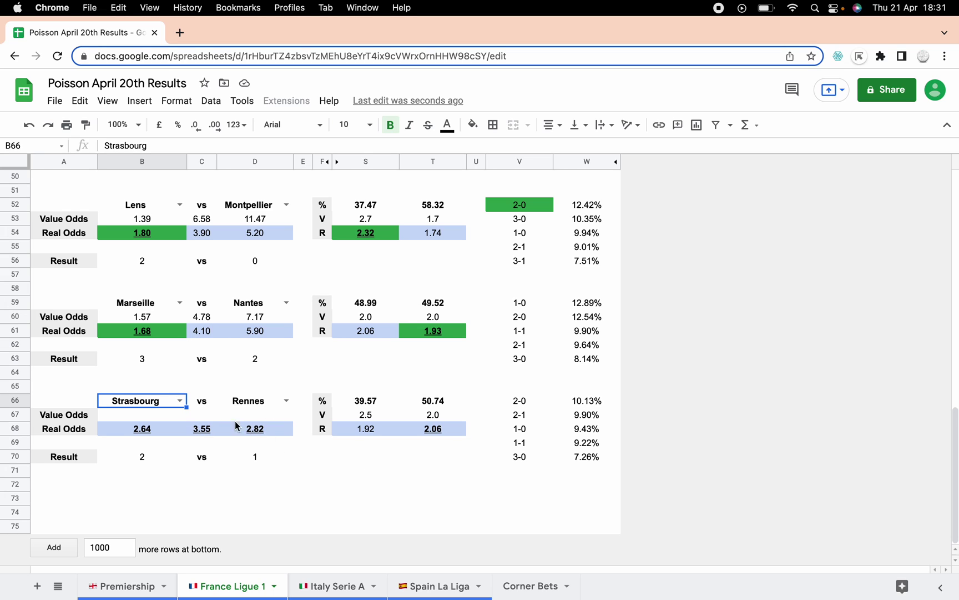
- Review Udinese vs Salernitana on the Italy Serie A sheet, and fill the Atletico vs Granada draw real odds cell on Spain La Liga with the custom green
{"action": "left_click", "coordinate": [337, 587]}
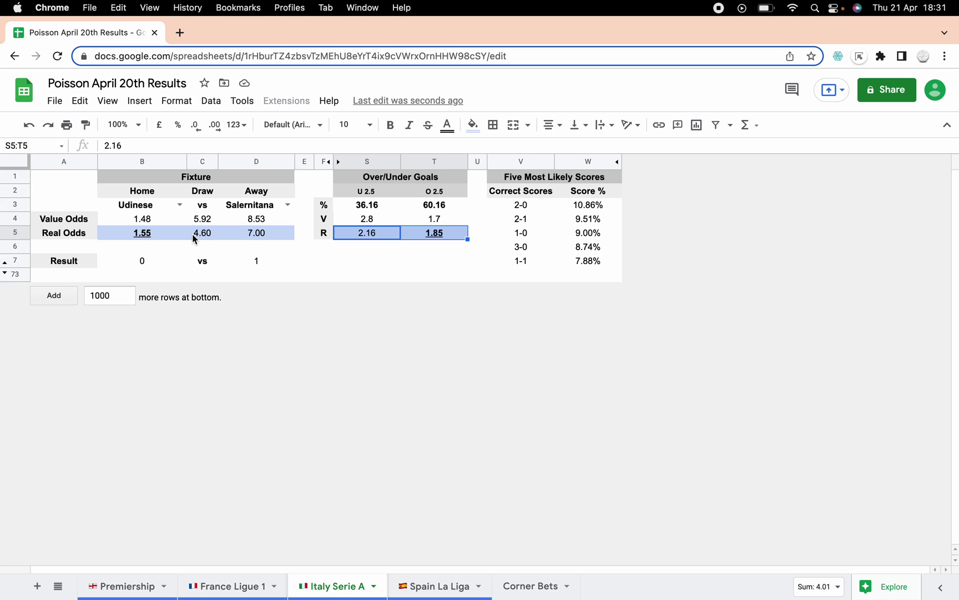
{"action": "left_click", "coordinate": [324, 260]}
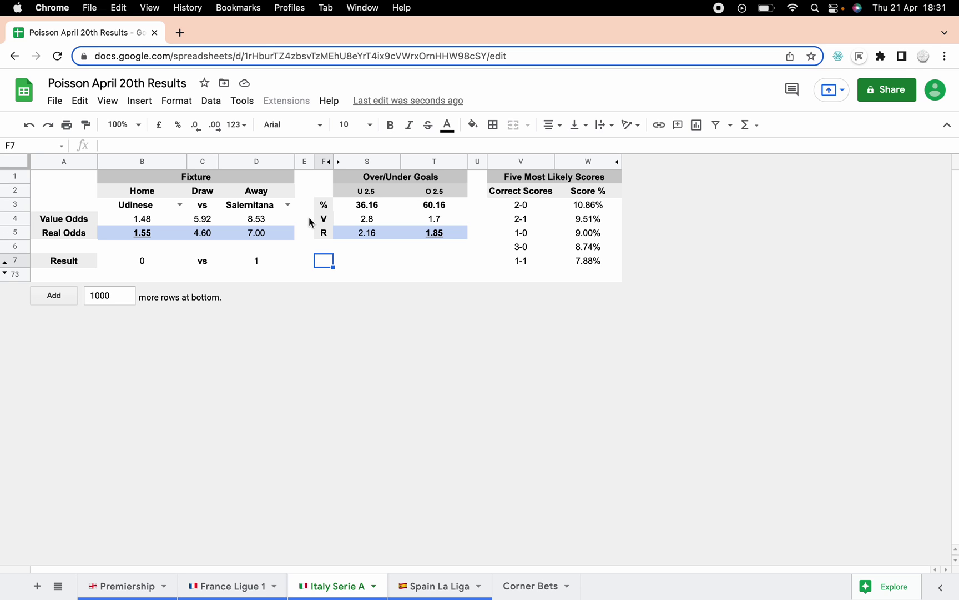
{"action": "left_click", "coordinate": [459, 592]}
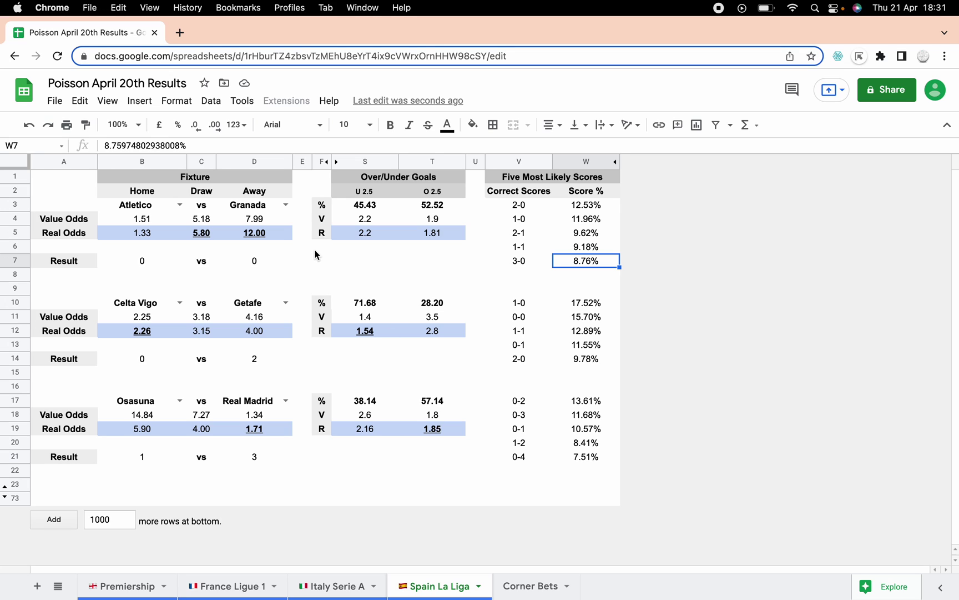
{"action": "left_click", "coordinate": [203, 230]}
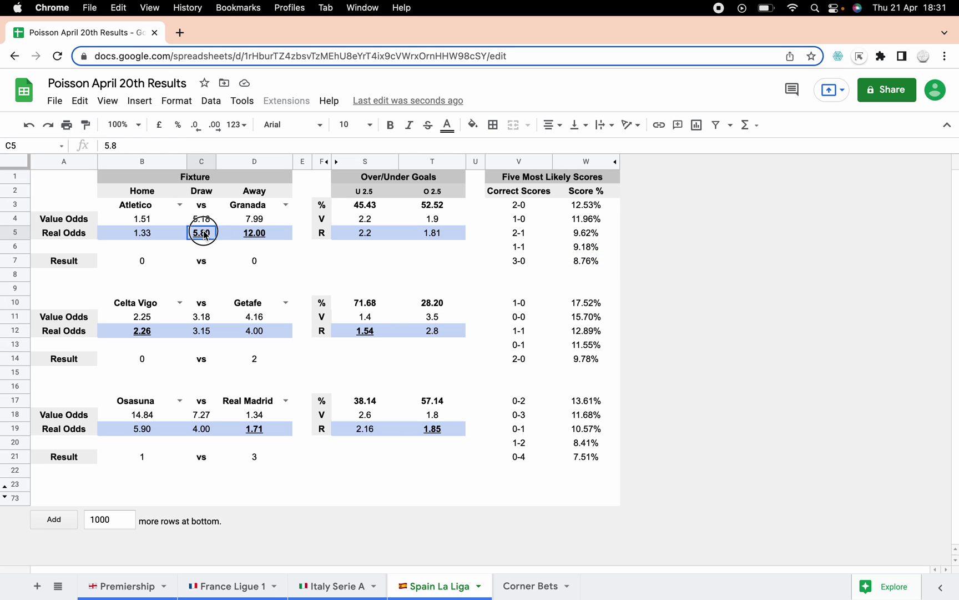
{"action": "left_click", "coordinate": [251, 239]}
{"action": "left_click", "coordinate": [200, 233]}
{"action": "left_click", "coordinate": [260, 232]}
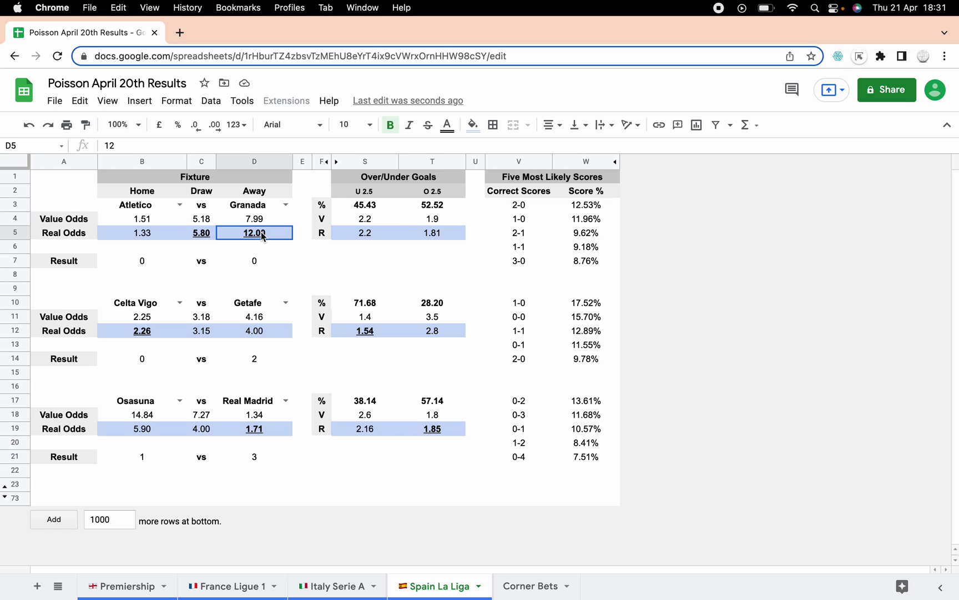
{"action": "left_click", "coordinate": [210, 236]}
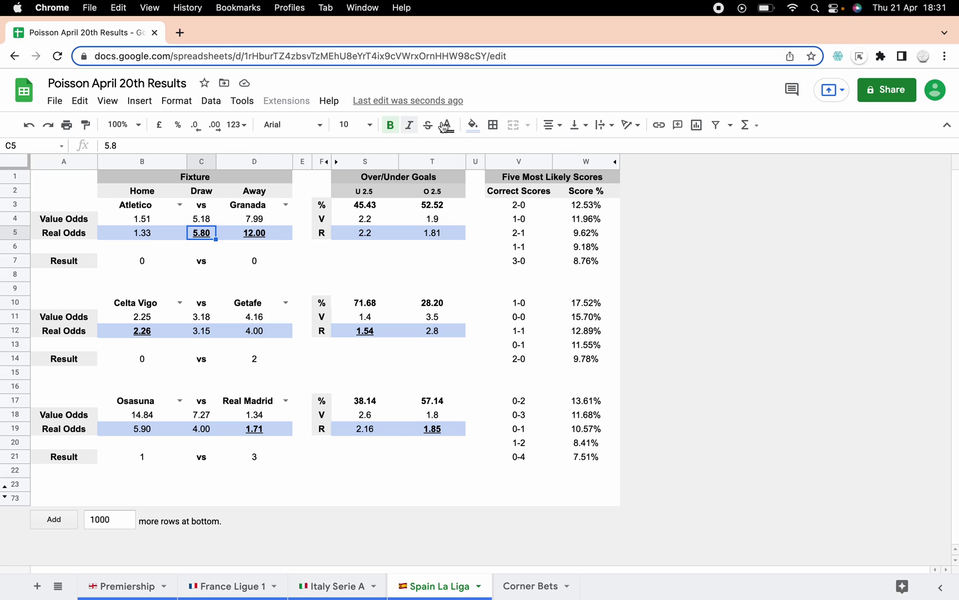
{"action": "left_click", "coordinate": [473, 126]}
{"action": "left_click", "coordinate": [493, 210]}
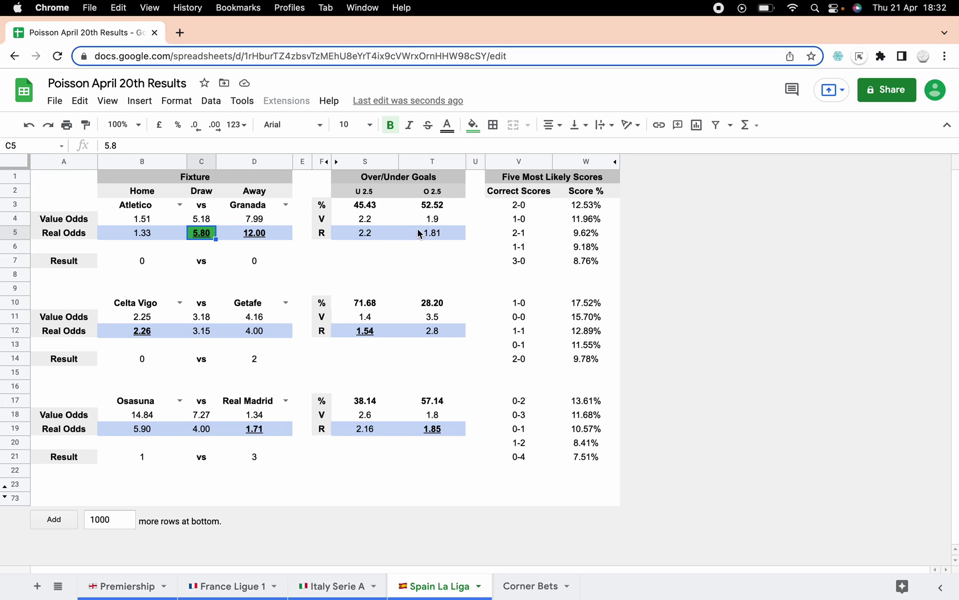
- Check the Atletico vs Granada correct scores, and fill the under 2.5 goals real odds cell of Celta Vigo vs Getafe with the custom green
{"action": "left_click", "coordinate": [520, 221]}
{"action": "left_click", "coordinate": [526, 246]}
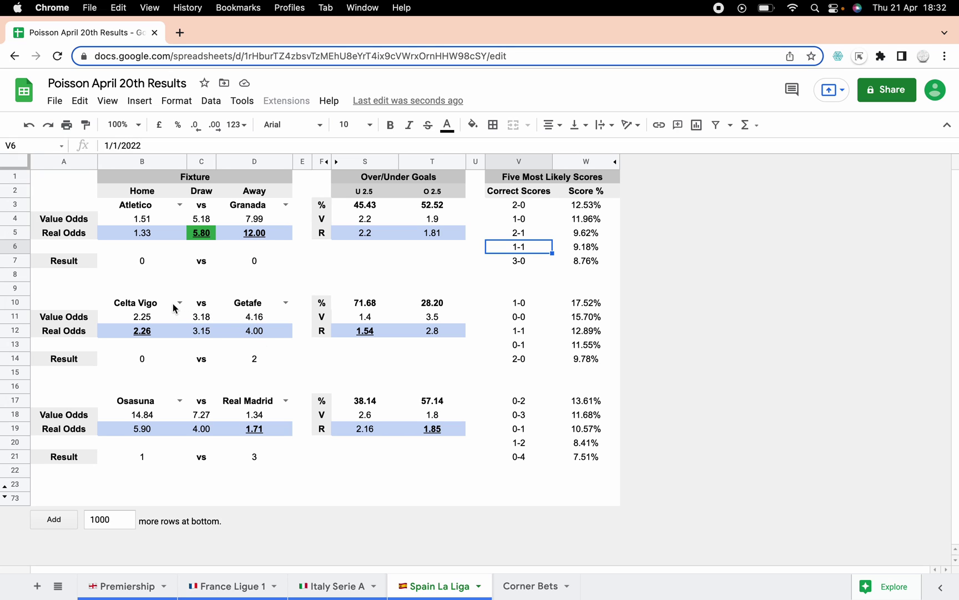
{"action": "left_click", "coordinate": [369, 333]}
{"action": "left_click", "coordinate": [473, 124]}
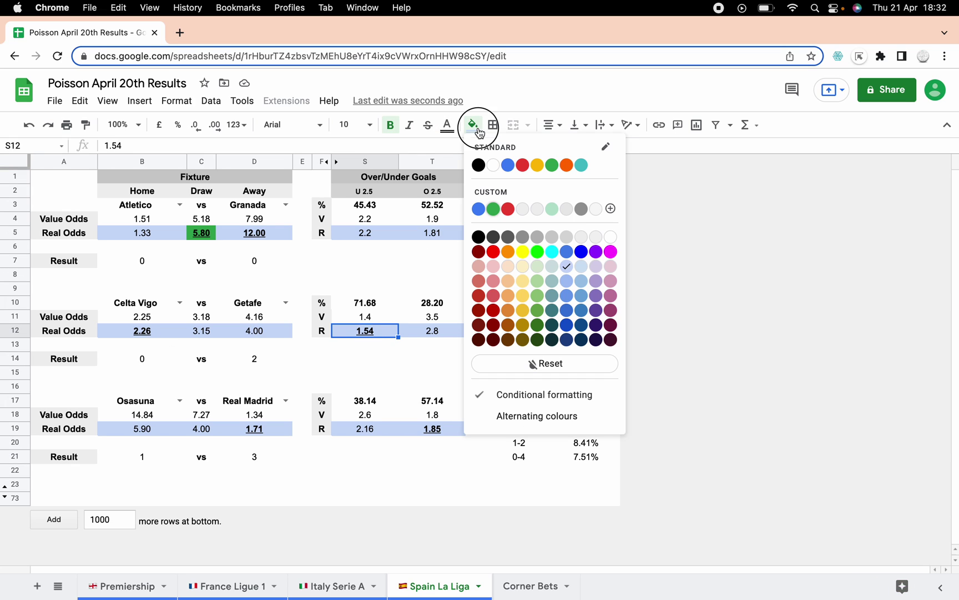
{"action": "left_click", "coordinate": [496, 215]}
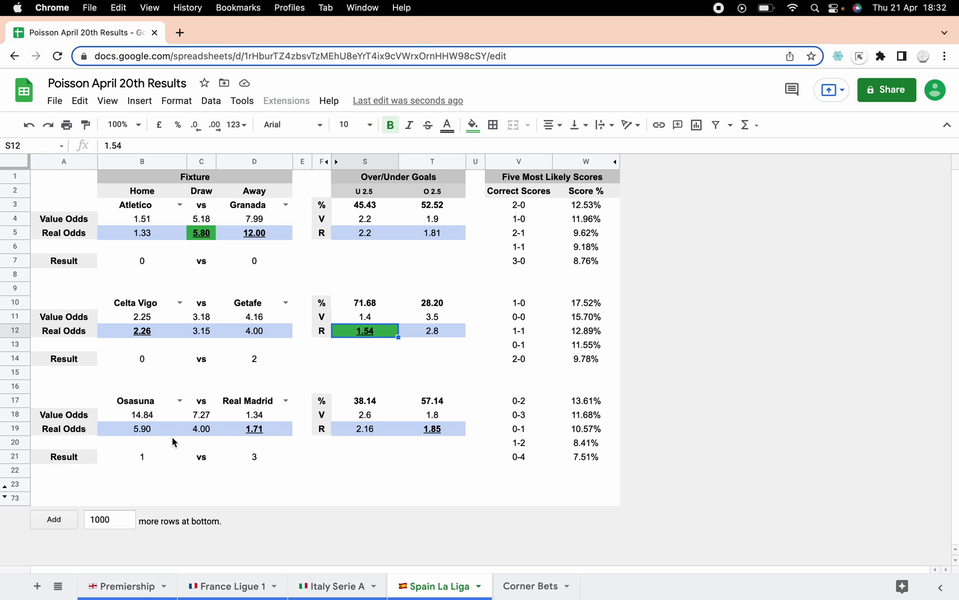
- Fill Real Madrid's away real odds cell and the over 2.5 goals real odds cell of the Osasuna vs Real Madrid fixture with green
{"action": "left_click", "coordinate": [254, 427]}
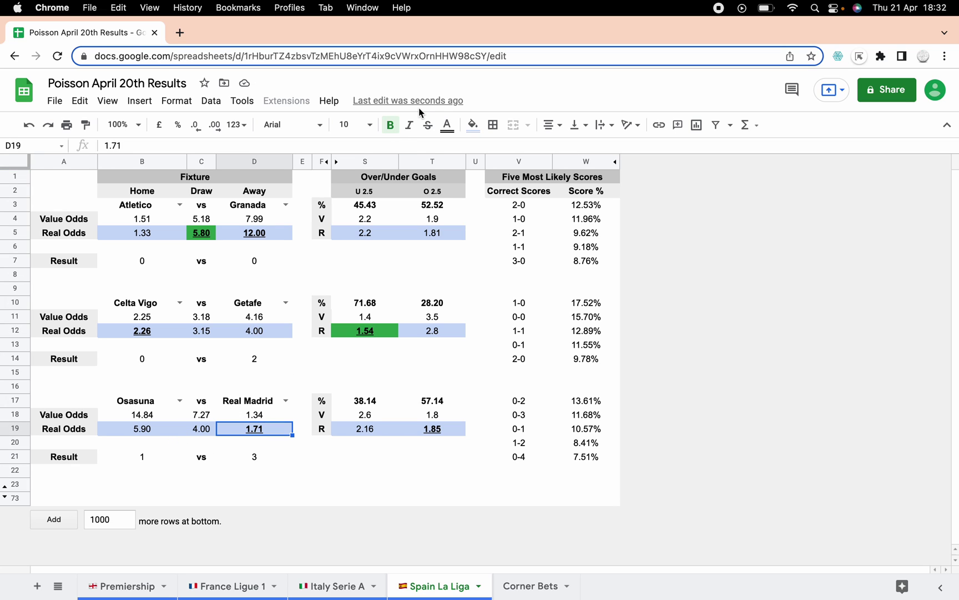
{"action": "left_click", "coordinate": [473, 125]}
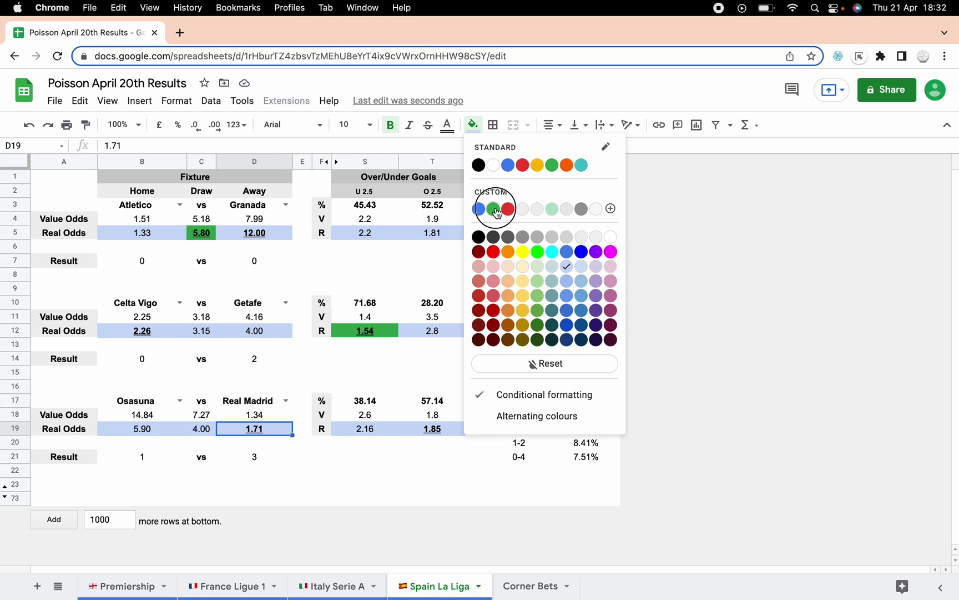
{"action": "left_click", "coordinate": [496, 213]}
{"action": "left_click", "coordinate": [440, 433]}
{"action": "left_click", "coordinate": [473, 124]}
{"action": "left_click", "coordinate": [496, 215]}
{"action": "left_click", "coordinate": [470, 430]}
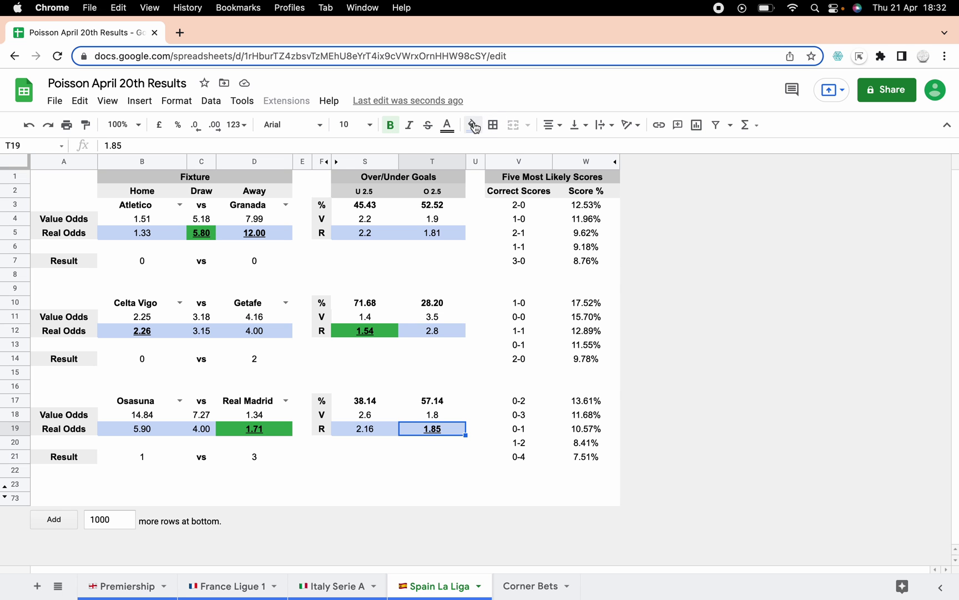
{"action": "left_click", "coordinate": [473, 124]}
{"action": "left_click", "coordinate": [551, 165]}
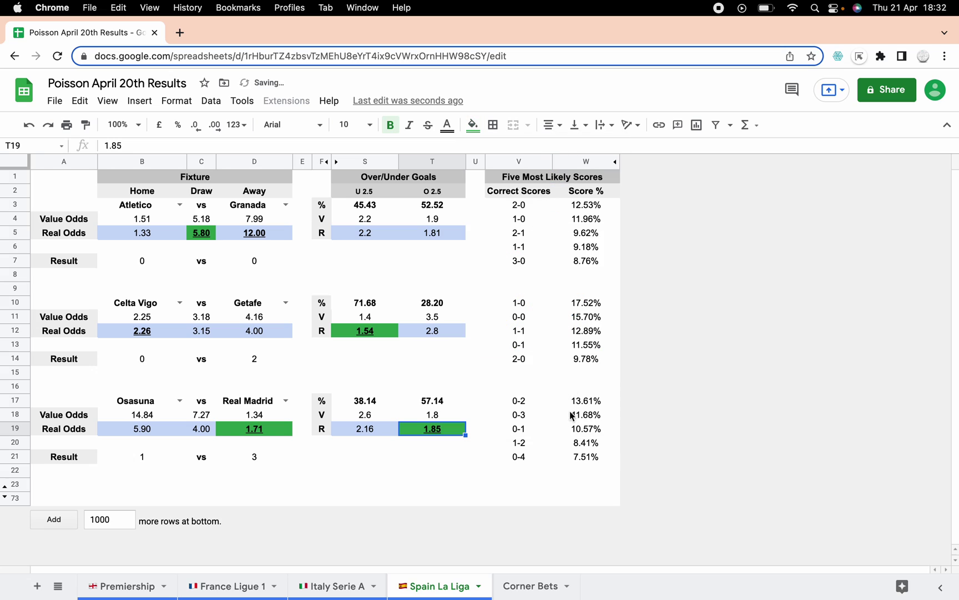
{"action": "left_click", "coordinate": [525, 414]}
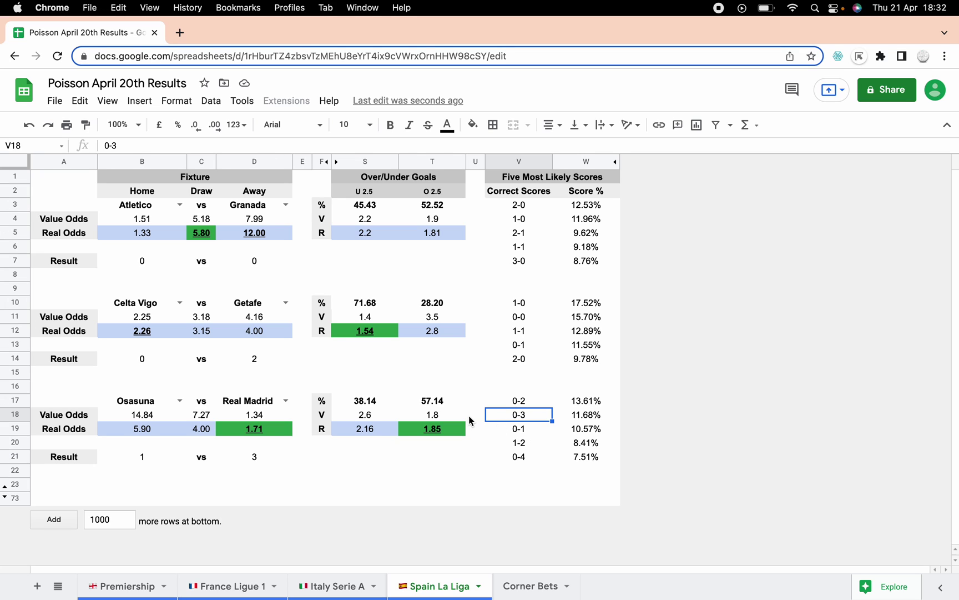
- Review the Chelsea vs Arsenal over 10.5 corners bet and its odds on the Corner Bets sheet
{"action": "left_click", "coordinate": [516, 586]}
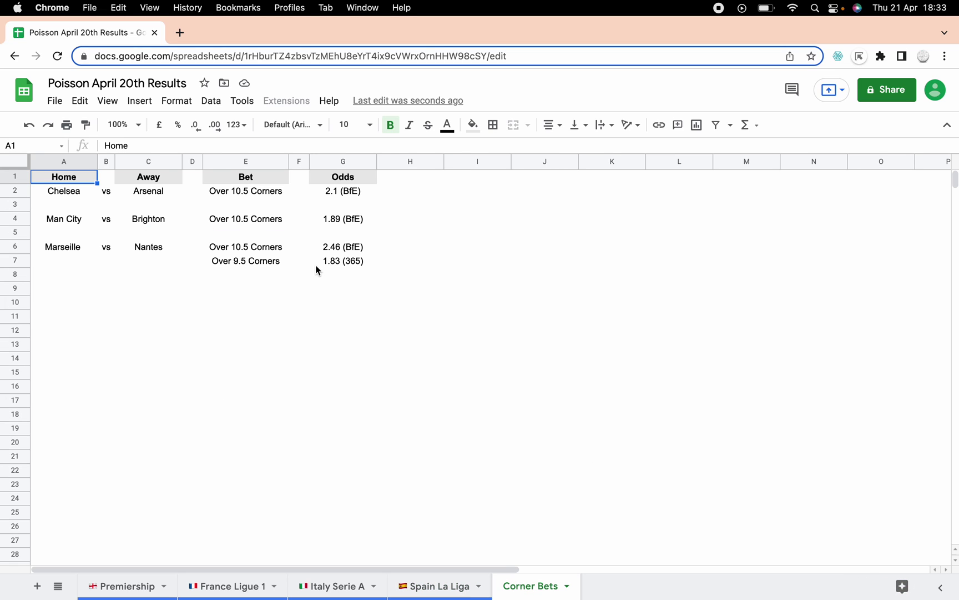
{"action": "left_click", "coordinate": [329, 196]}
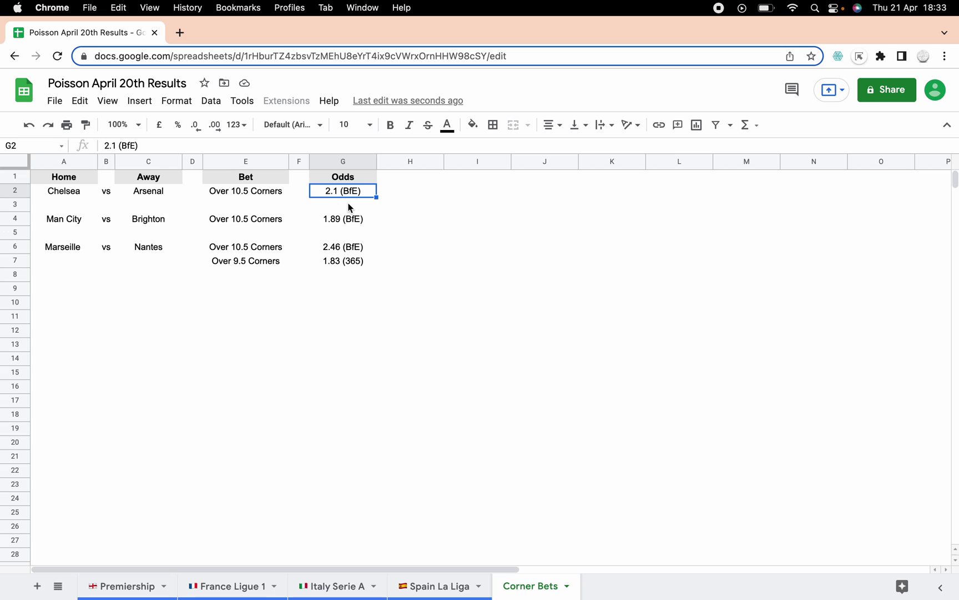
{"action": "left_click", "coordinate": [403, 200]}
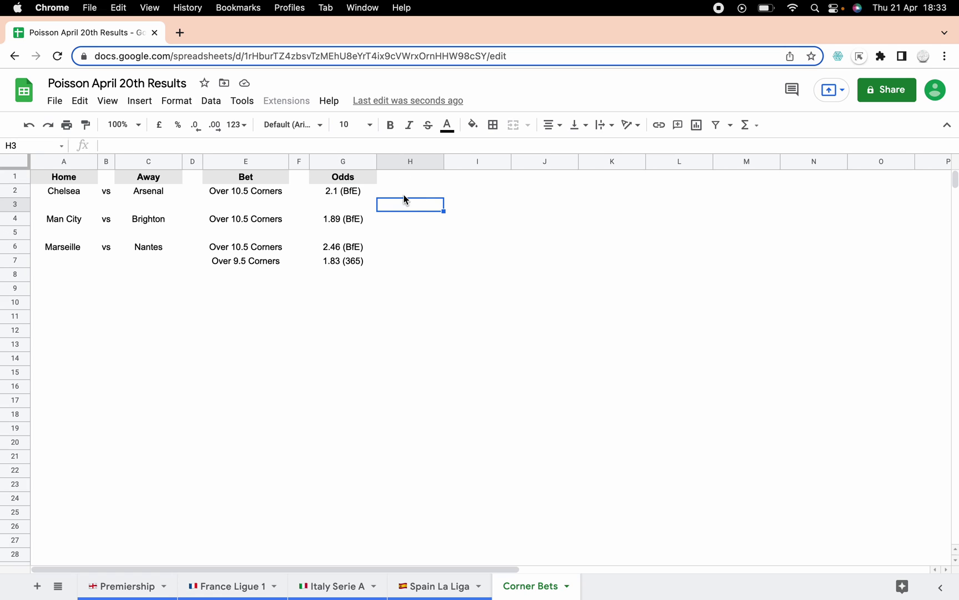
{"action": "left_click", "coordinate": [402, 219]}
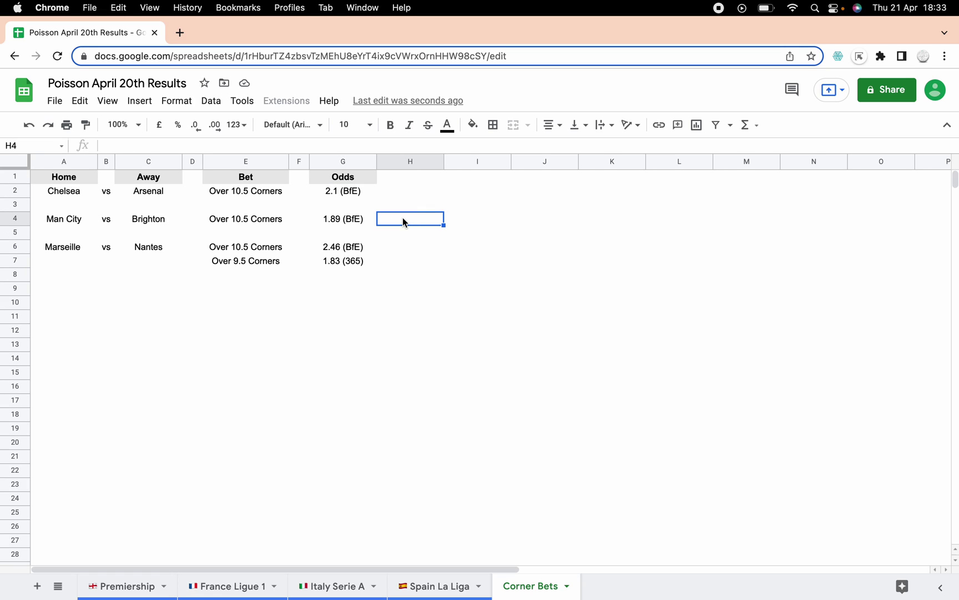
- Fill the Man City vs Brighton over 10.5 corners odds cell with the custom green
{"action": "left_click", "coordinate": [352, 220]}
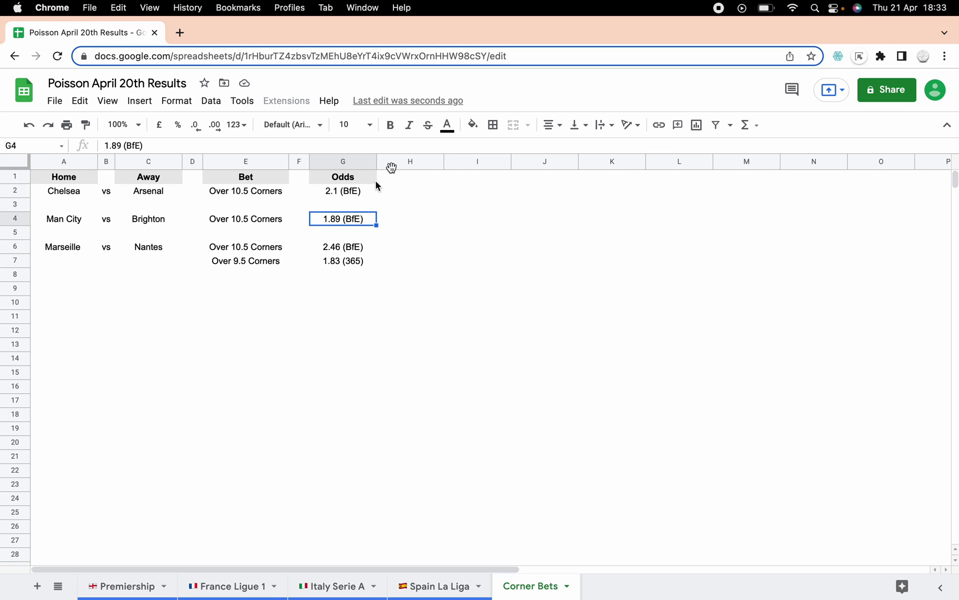
{"action": "left_click", "coordinate": [470, 127]}
{"action": "left_click", "coordinate": [488, 210]}
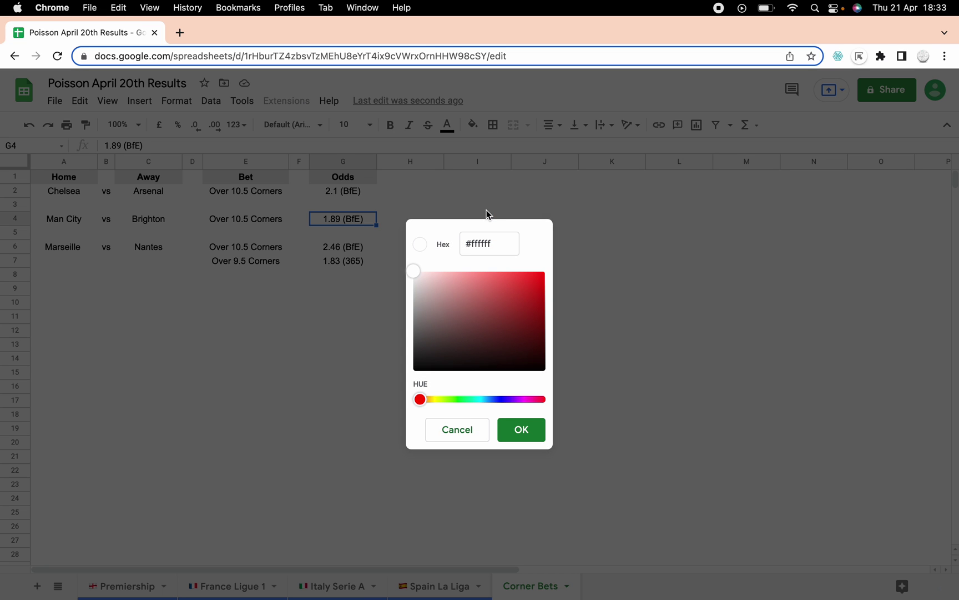
{"action": "left_click", "coordinate": [454, 428]}
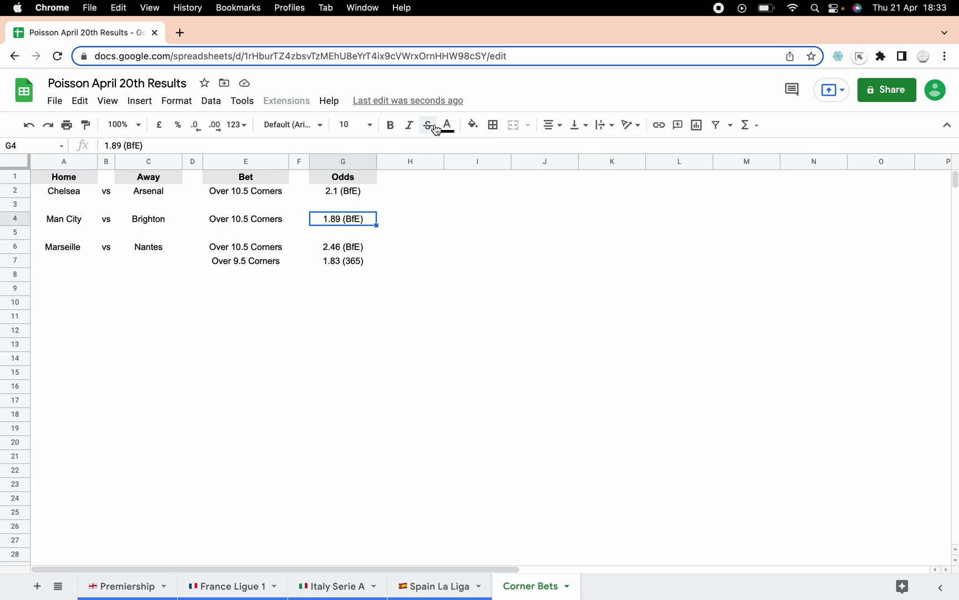
{"action": "left_click", "coordinate": [473, 125]}
{"action": "left_click", "coordinate": [494, 208]}
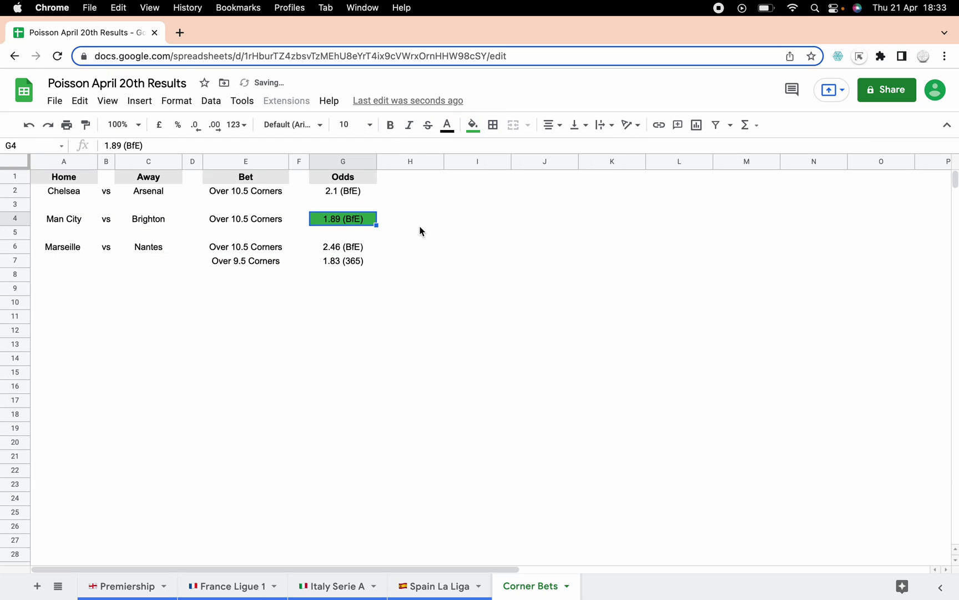
- Fill the Marseille vs Nantes over 10.5 corners odds cell with the custom green, and recheck the Chelsea vs Arsenal odds
{"action": "left_click", "coordinate": [354, 248]}
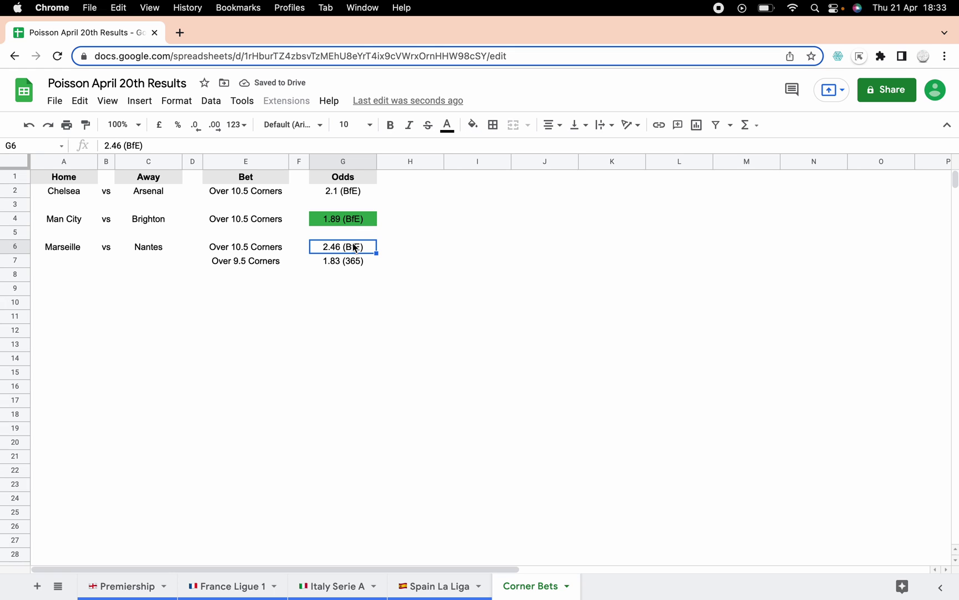
{"action": "left_click", "coordinate": [474, 124]}
{"action": "left_click", "coordinate": [493, 208]}
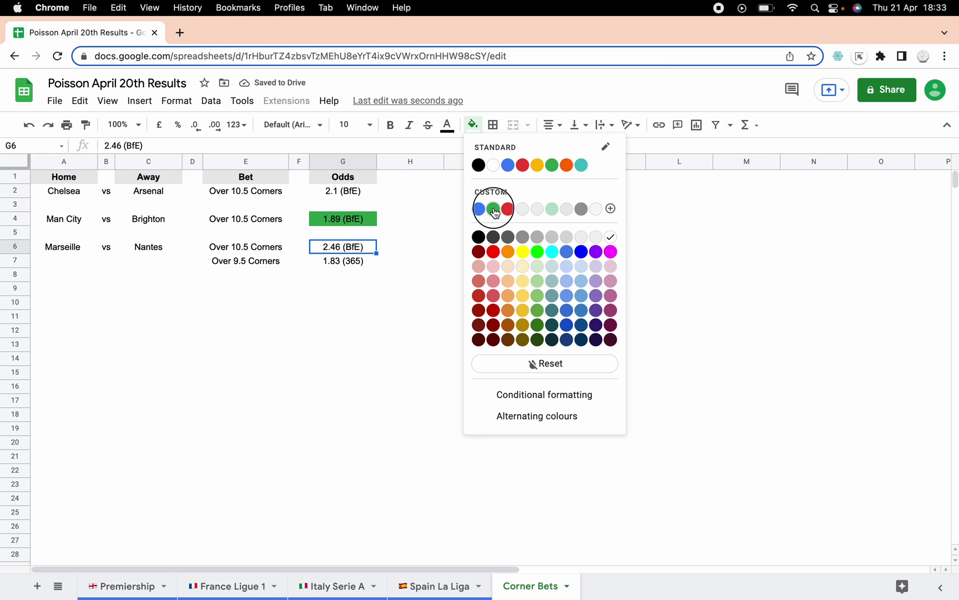
{"action": "left_click", "coordinate": [414, 270]}
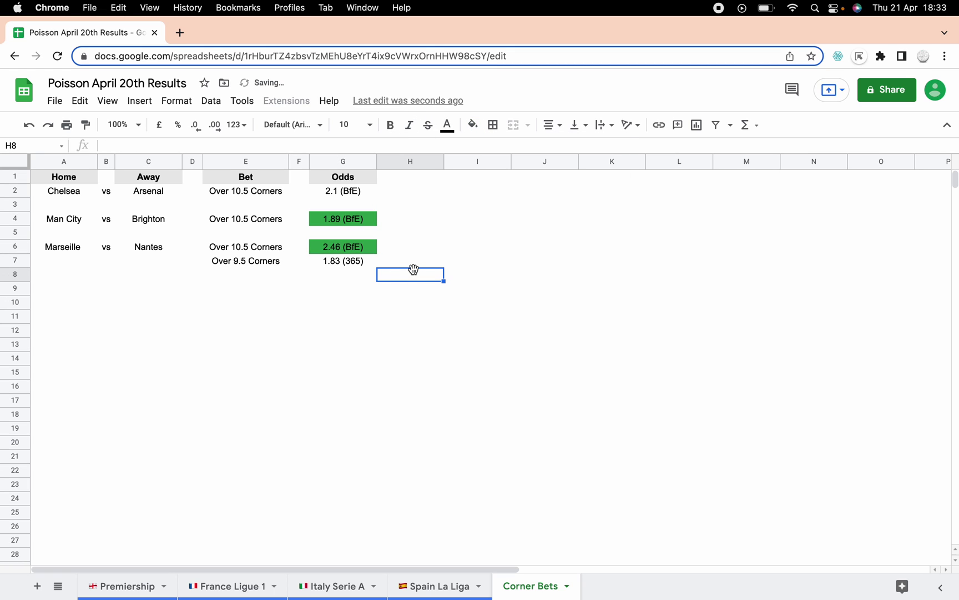
{"action": "left_click", "coordinate": [408, 202]}
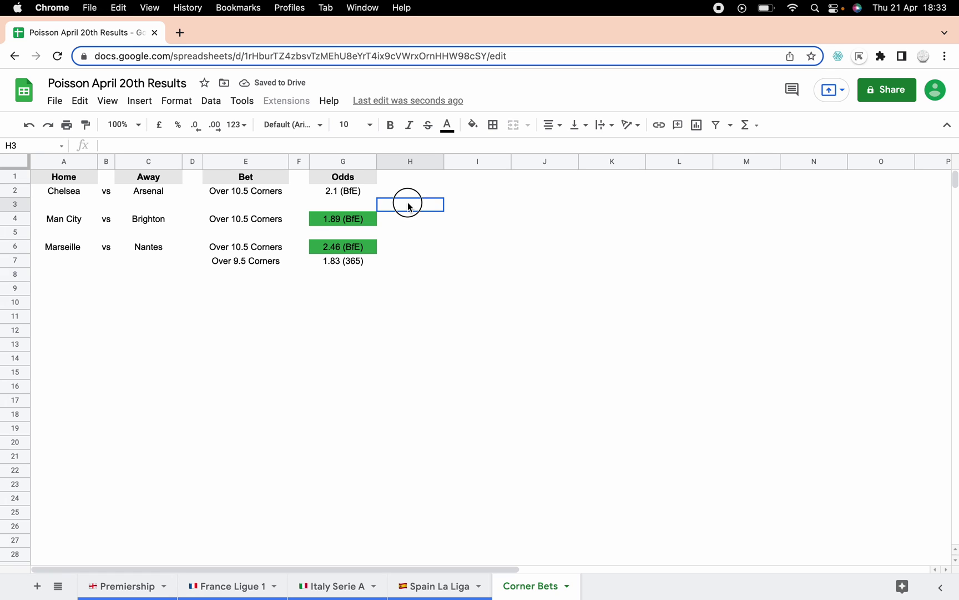
{"action": "left_click", "coordinate": [342, 195]}
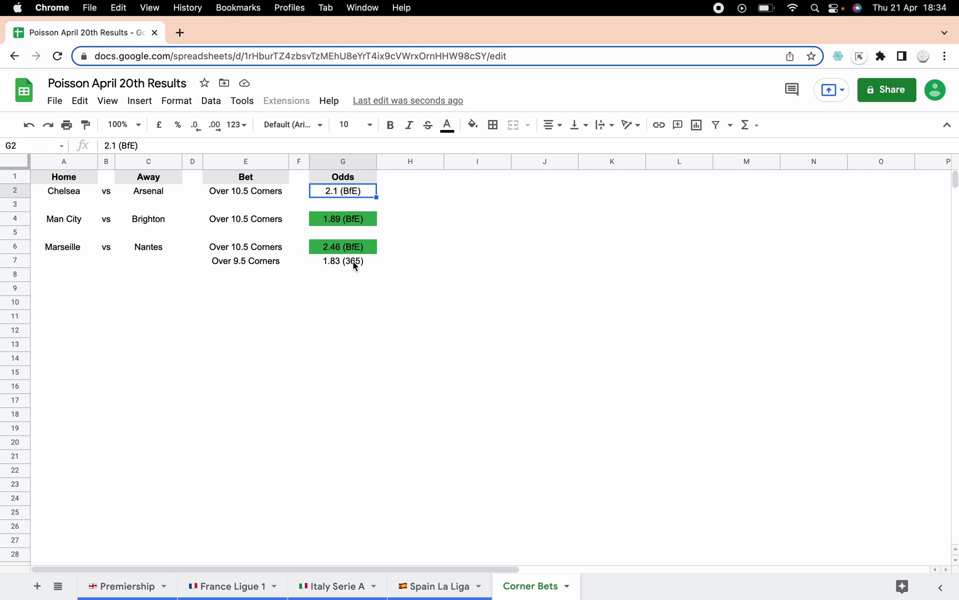
- Unhide columns G to R on the Spain La Liga sheet to expose the goal expectancy and score probability tables
{"action": "left_click", "coordinate": [451, 585]}
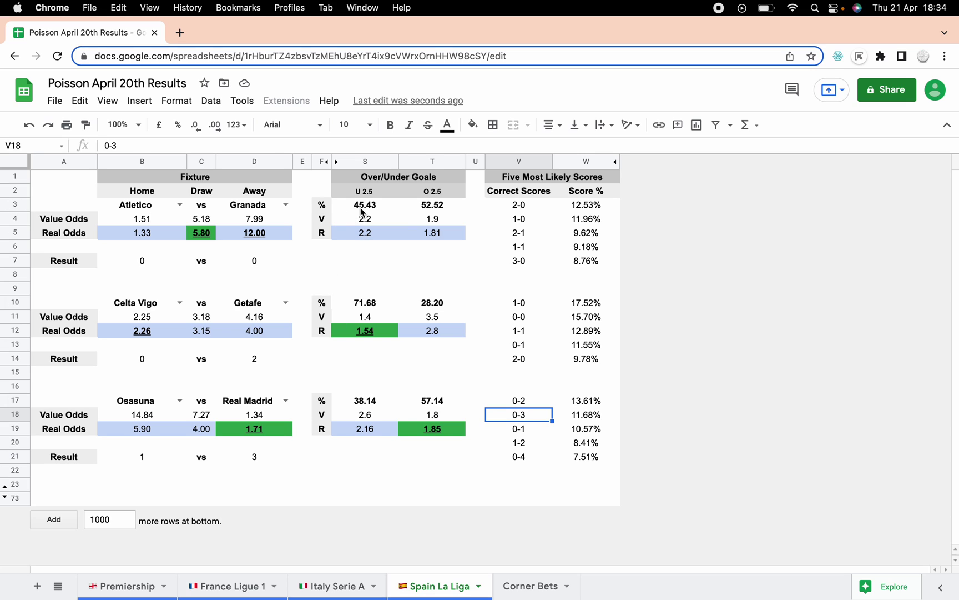
{"action": "left_click", "coordinate": [337, 162]}
{"action": "scroll", "coordinate": [658, 225], "scroll_direction": "right", "scroll_amount": 3}
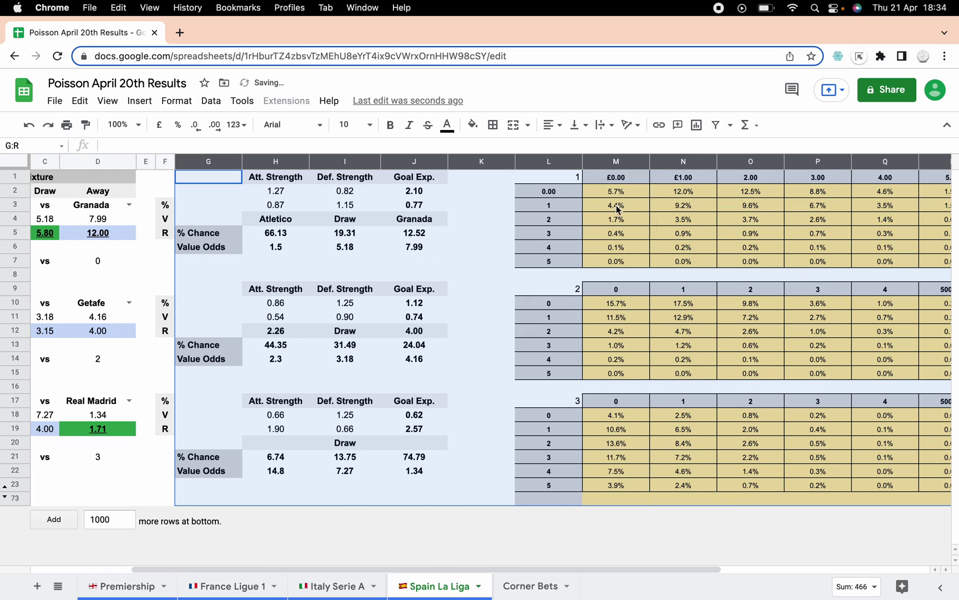
{"action": "scroll", "coordinate": [707, 281], "scroll_direction": "right", "scroll_amount": 3}
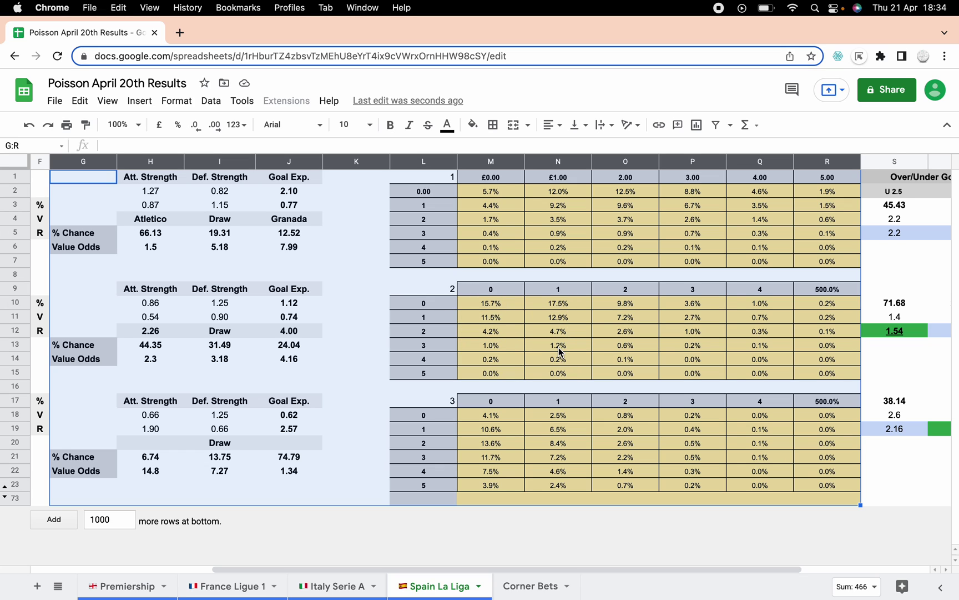
- Examine the Celta Vigo vs Getafe score probability grid, starting from its 0-0 cell, alongside the under 2.5 goals figures
{"action": "left_click", "coordinate": [494, 303]}
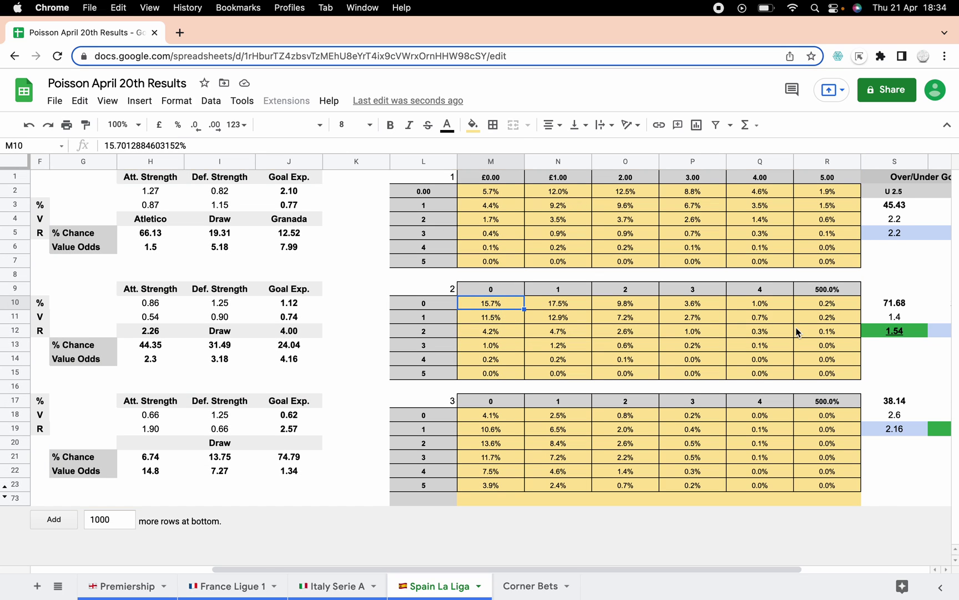
{"action": "scroll", "coordinate": [798, 332], "scroll_direction": "right", "scroll_amount": 3}
{"action": "left_click", "coordinate": [815, 305]}
{"action": "double_click", "coordinate": [814, 305]}
{"action": "left_click", "coordinate": [819, 347]}
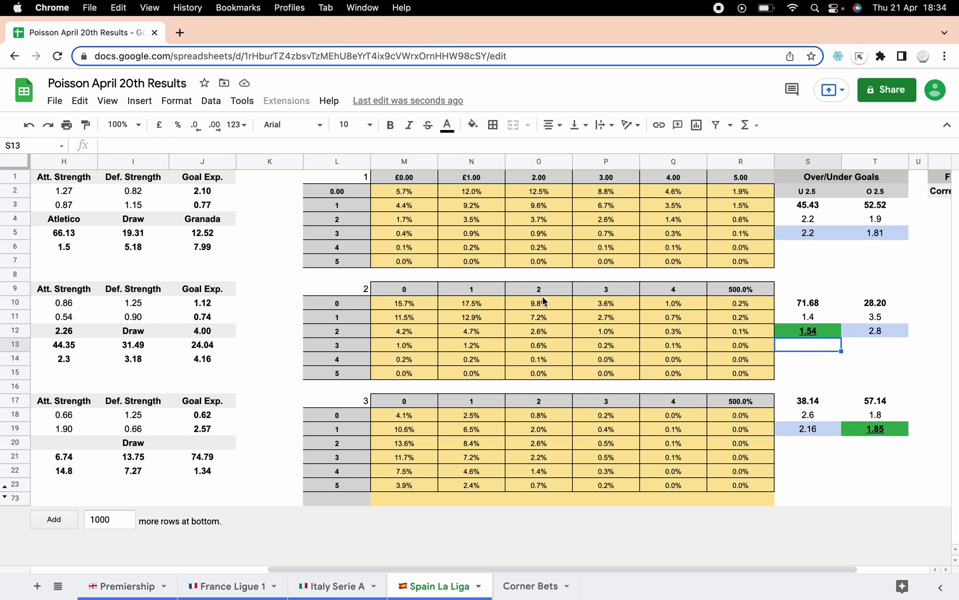
{"action": "left_click", "coordinate": [408, 304]}
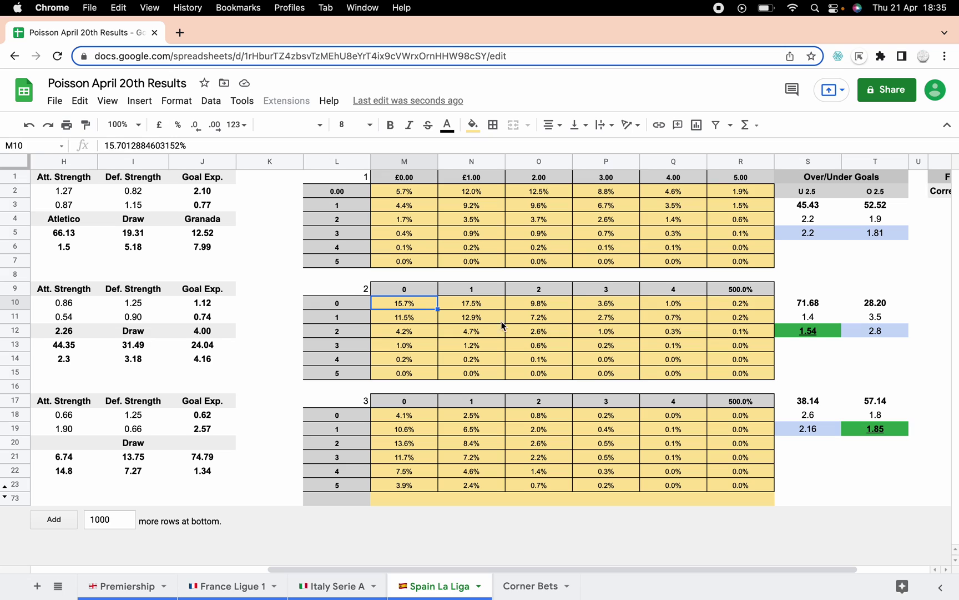
- Compare the over/under 2.5 goals value odds and real odds for the Celta Vigo and Osasuna fixtures
{"action": "left_click", "coordinate": [795, 317]}
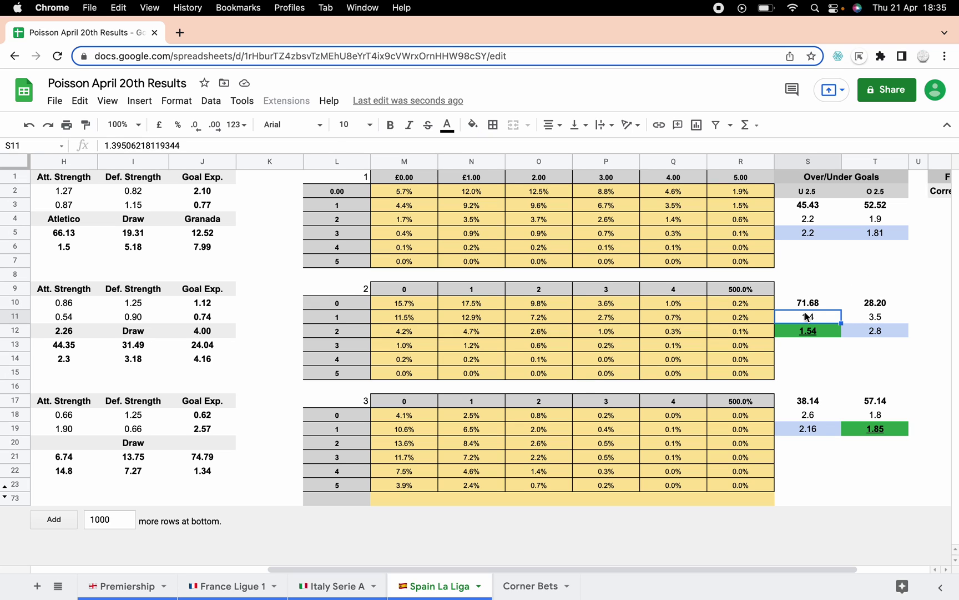
{"action": "left_click", "coordinate": [882, 317]}
{"action": "left_click_drag", "start_coordinate": [810, 333], "coordinate": [867, 338]}
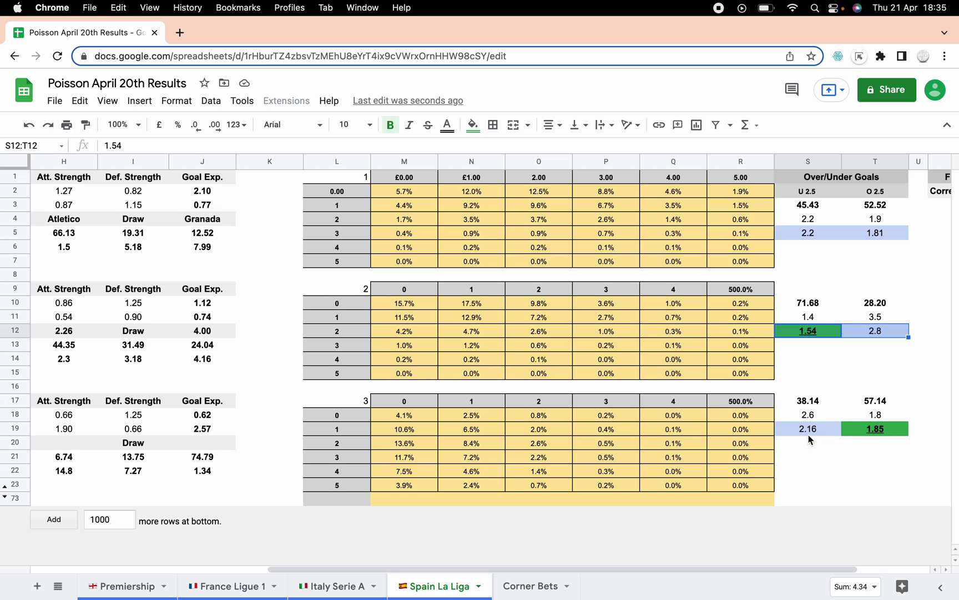
{"action": "left_click", "coordinate": [836, 433]}
{"action": "left_click_drag", "start_coordinate": [838, 433], "coordinate": [861, 431]}
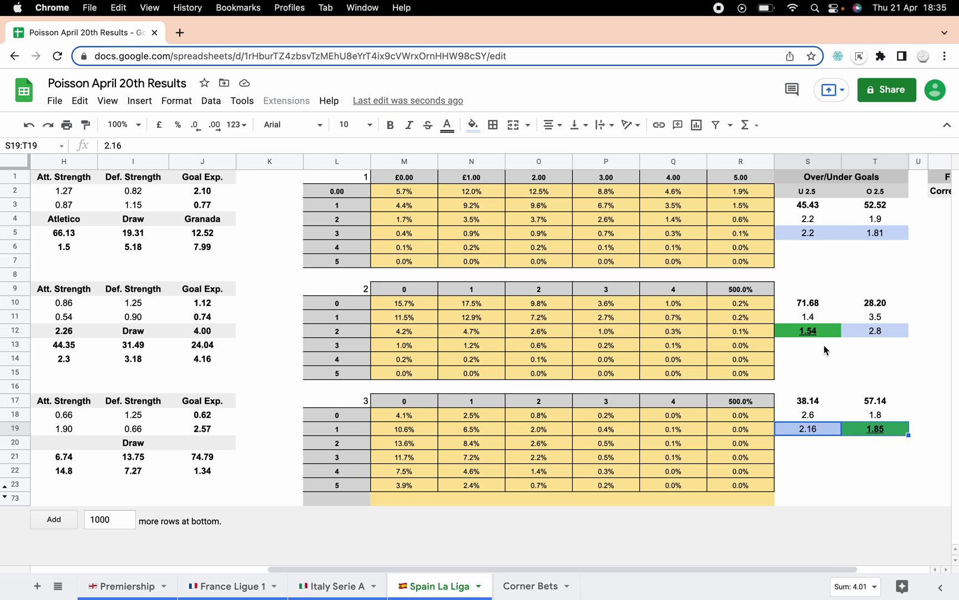
{"action": "scroll", "coordinate": [823, 344], "scroll_direction": "right", "scroll_amount": 3}
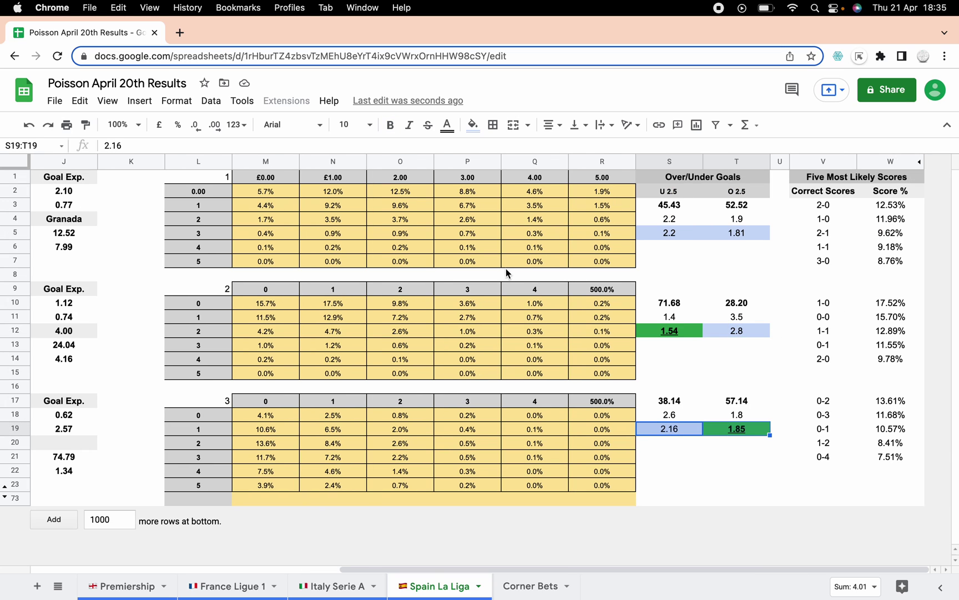
{"action": "scroll", "coordinate": [317, 257], "scroll_direction": "left", "scroll_amount": 4}
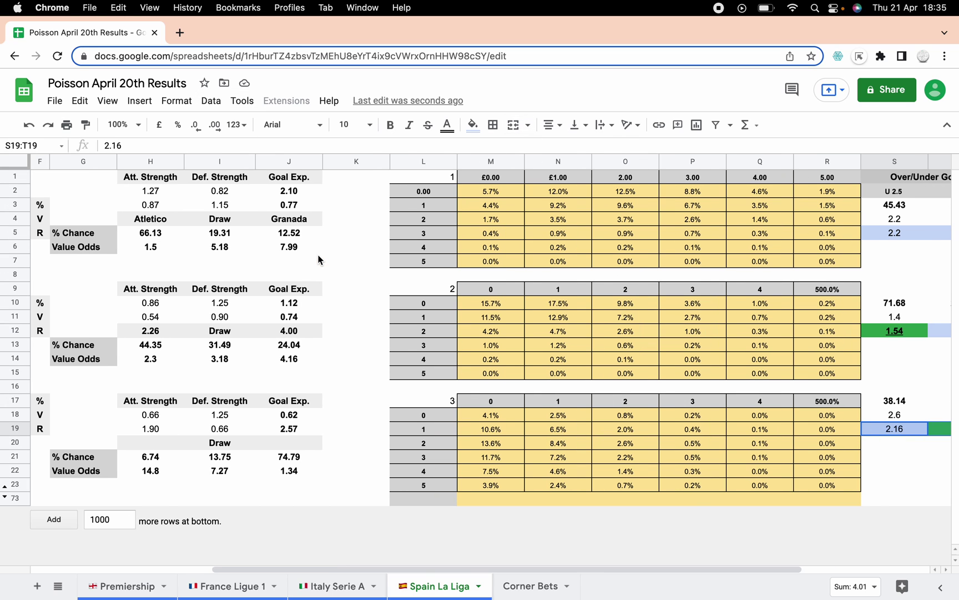
- Hide columns G to R on the Spain La Liga sheet
{"action": "left_click_drag", "start_coordinate": [83, 161], "coordinate": [809, 243]}
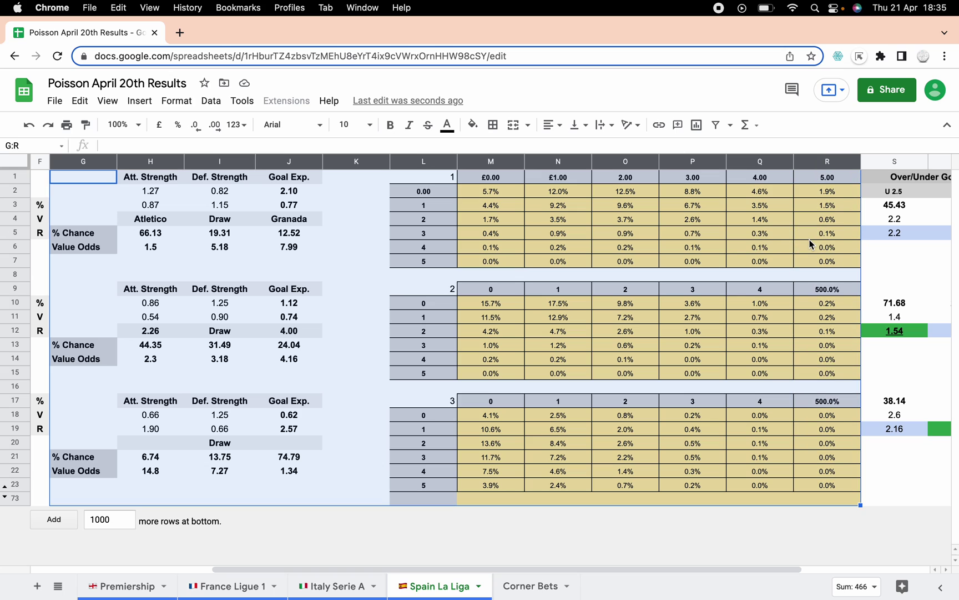
{"action": "right_click", "coordinate": [810, 243]}
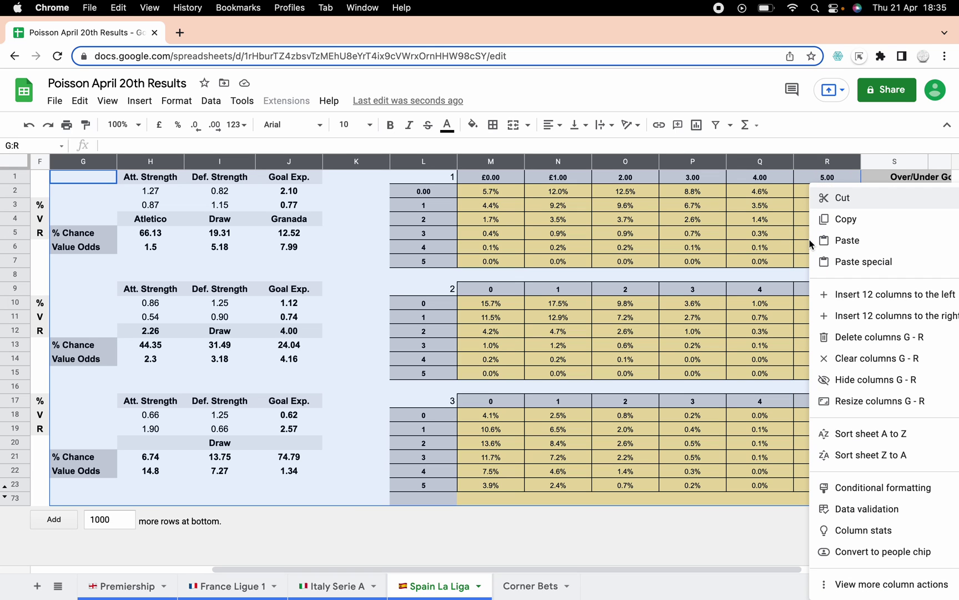
{"action": "left_click", "coordinate": [865, 382]}
{"action": "left_click", "coordinate": [609, 350]}
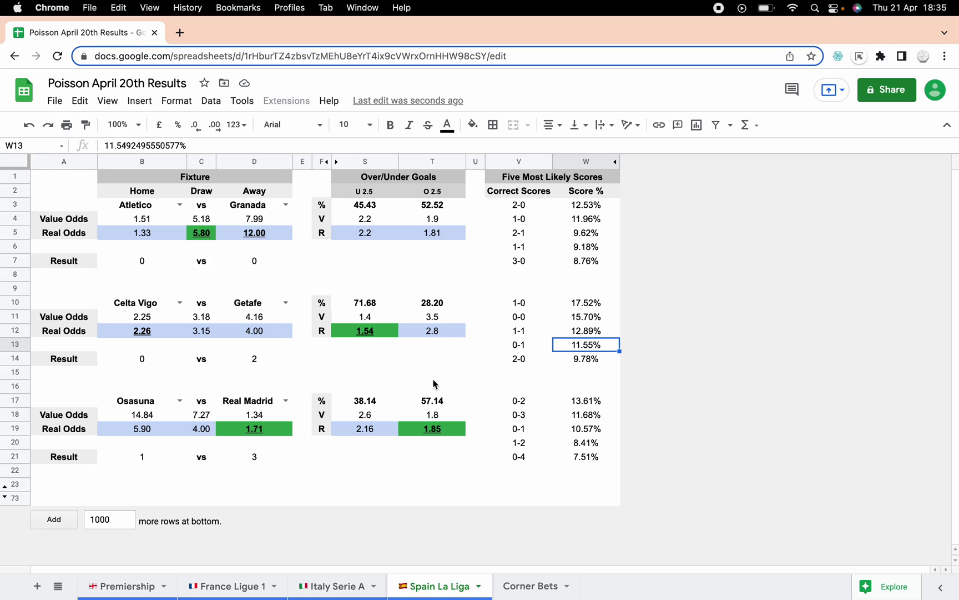
- Review the under 2.5 goals value odds of Celta Vigo vs Getafe, and return to the Corner Bets sheet
{"action": "left_click", "coordinate": [400, 339]}
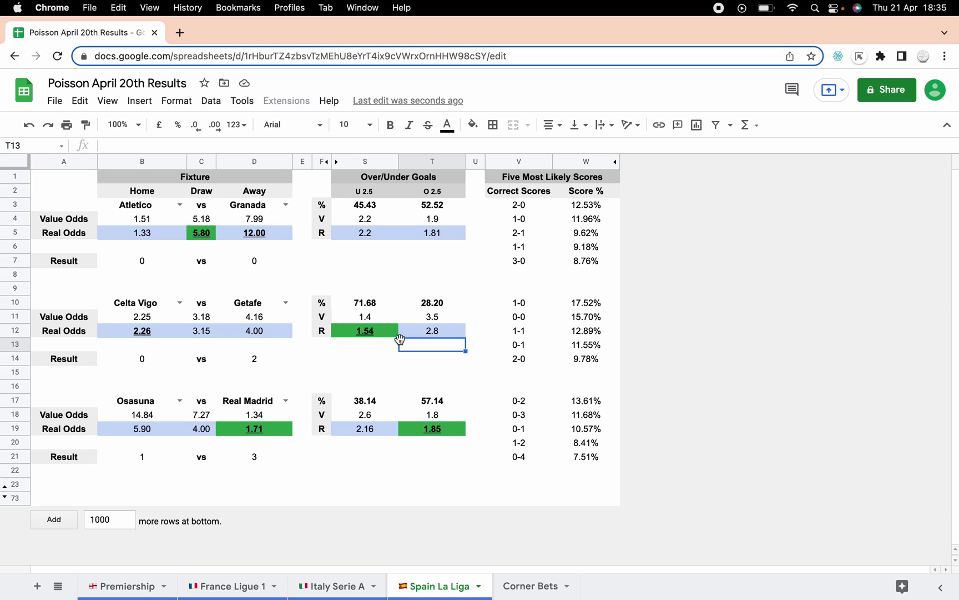
{"action": "left_click", "coordinate": [392, 320]}
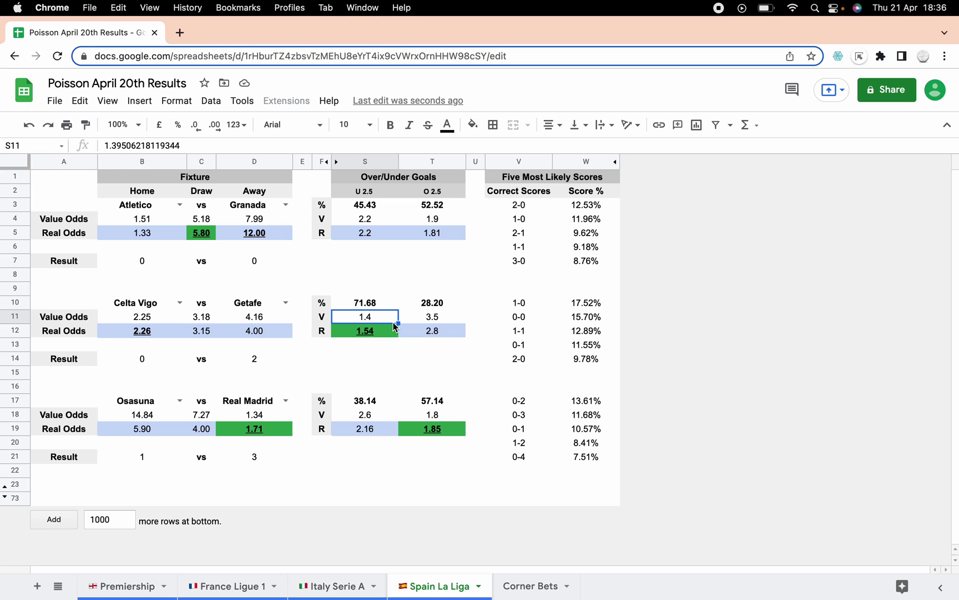
{"action": "left_click", "coordinate": [423, 346]}
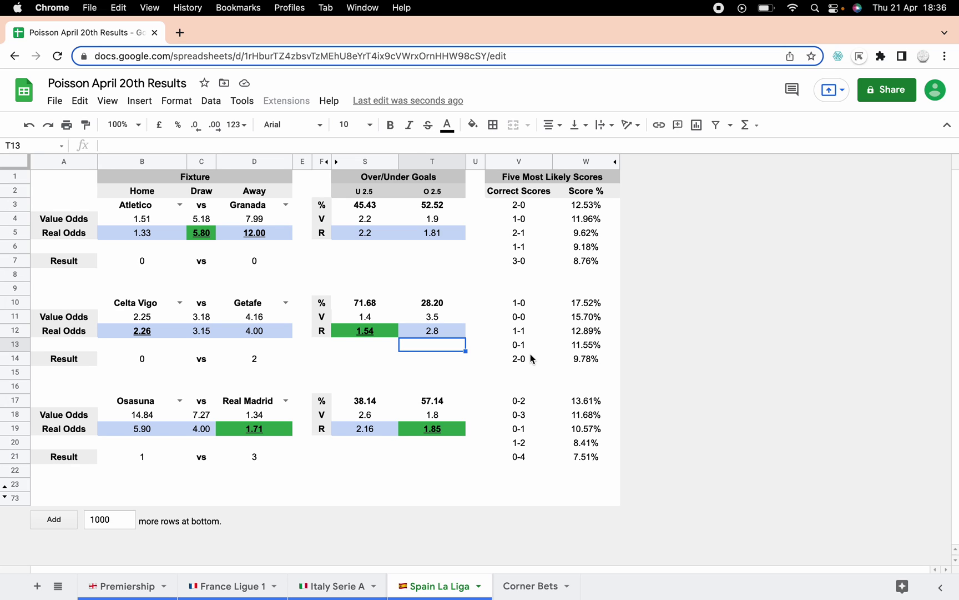
{"action": "left_click", "coordinate": [534, 586]}
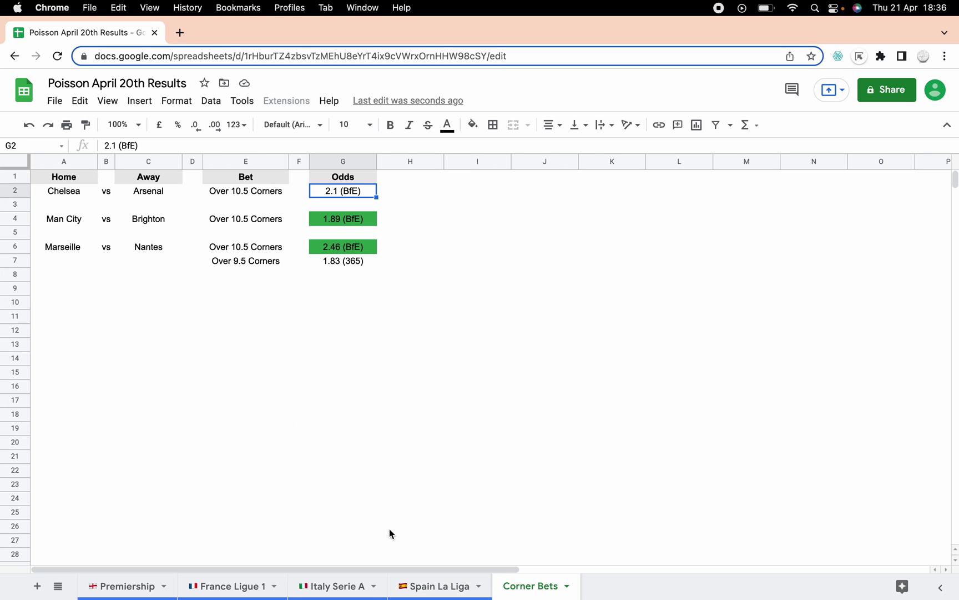